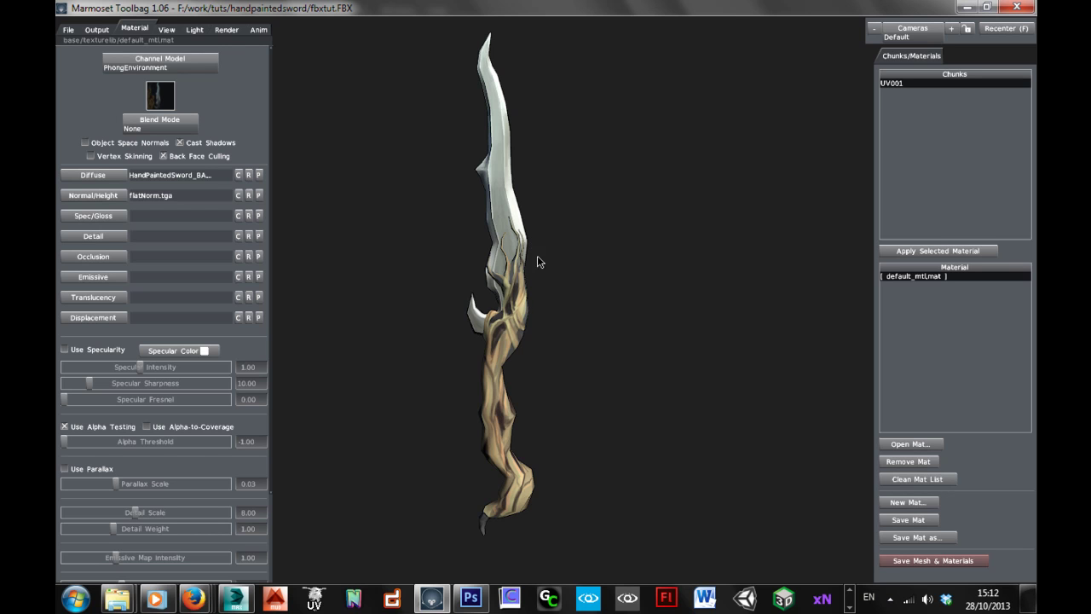
- Change the sword material's channel model to FlatEnvironment
mouse_move(538, 257)
mouse_down()
mouse_move(519, 246)
mouse_move(531, 235)
mouse_move(618, 263)
mouse_move(619, 276)
mouse_move(529, 253)
mouse_move(526, 273)
mouse_up()
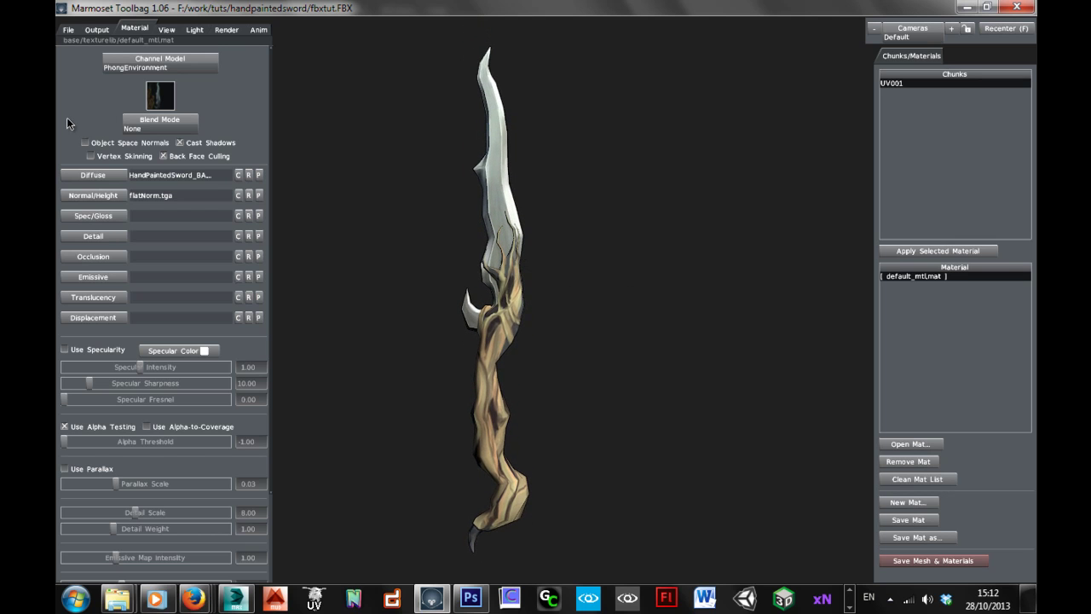
click(146, 72)
click(140, 132)
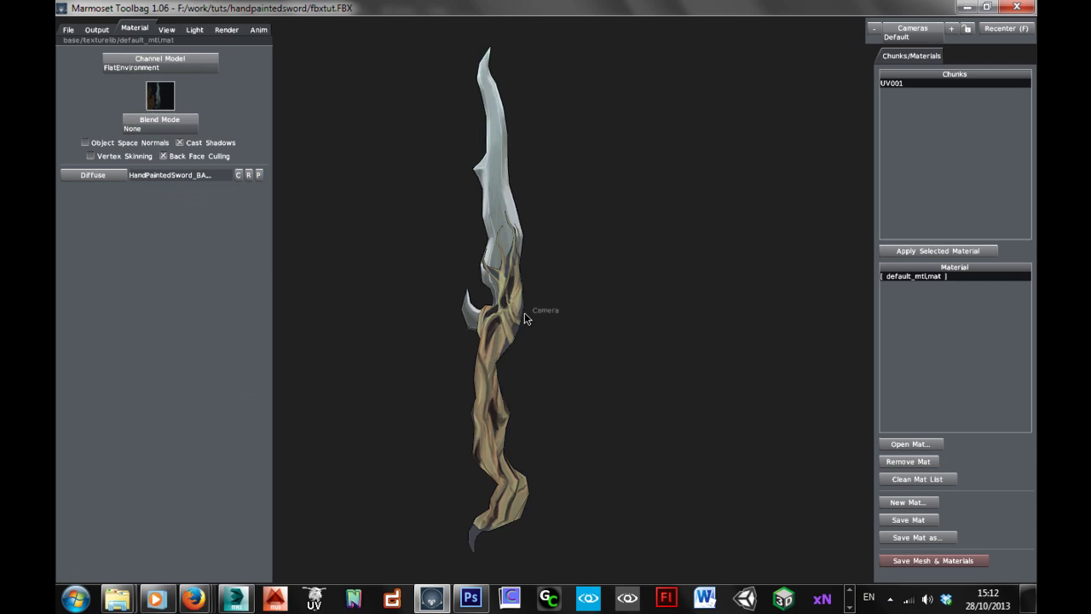
drag(525, 318, 524, 267)
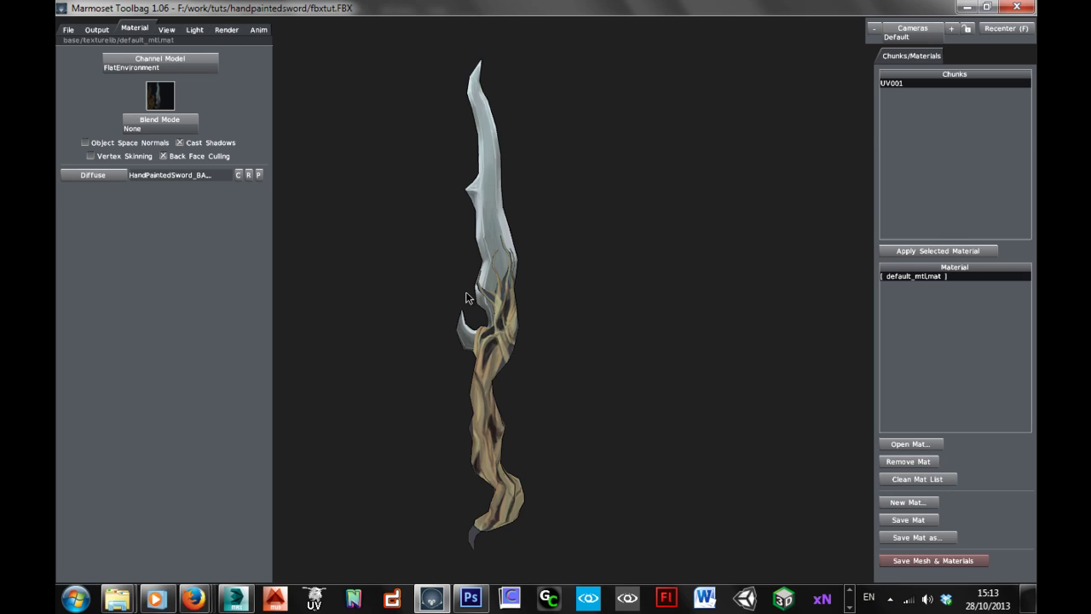
mouse_move(576, 400)
mouse_down()
mouse_move(531, 414)
mouse_move(461, 411)
mouse_move(535, 412)
mouse_move(562, 388)
mouse_up()
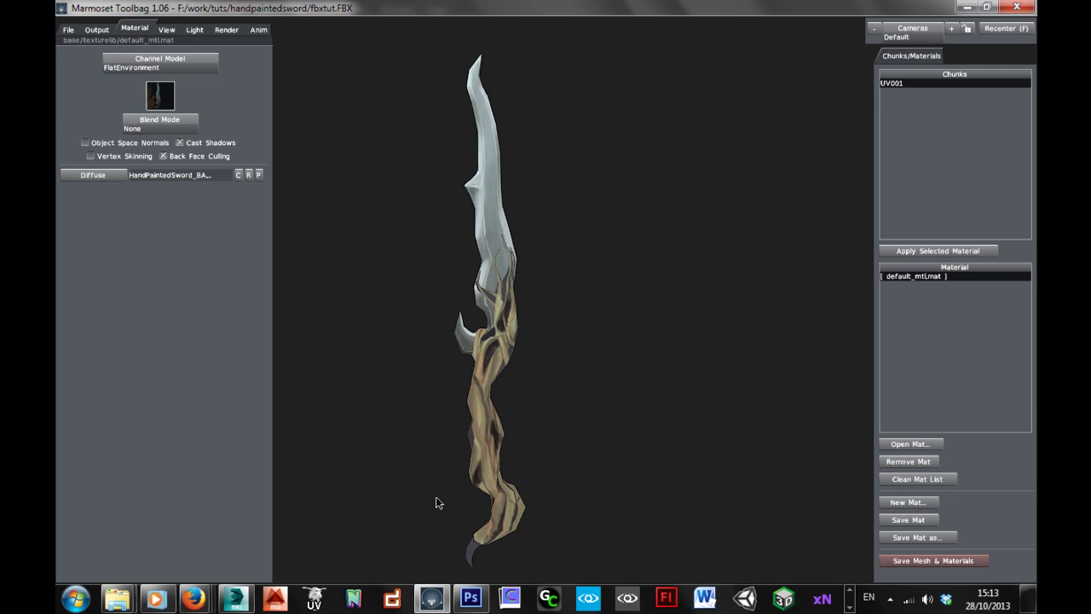
- Switch to Photoshop, add a new layer above Layer 4 and choose the hard round 50 px brush preset
click(470, 598)
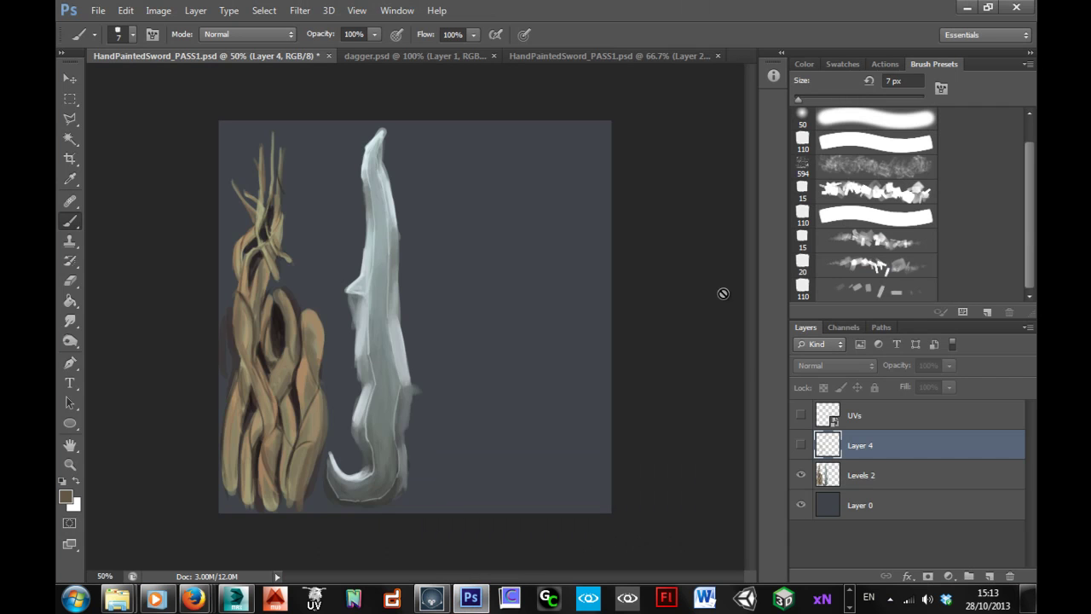
click(991, 576)
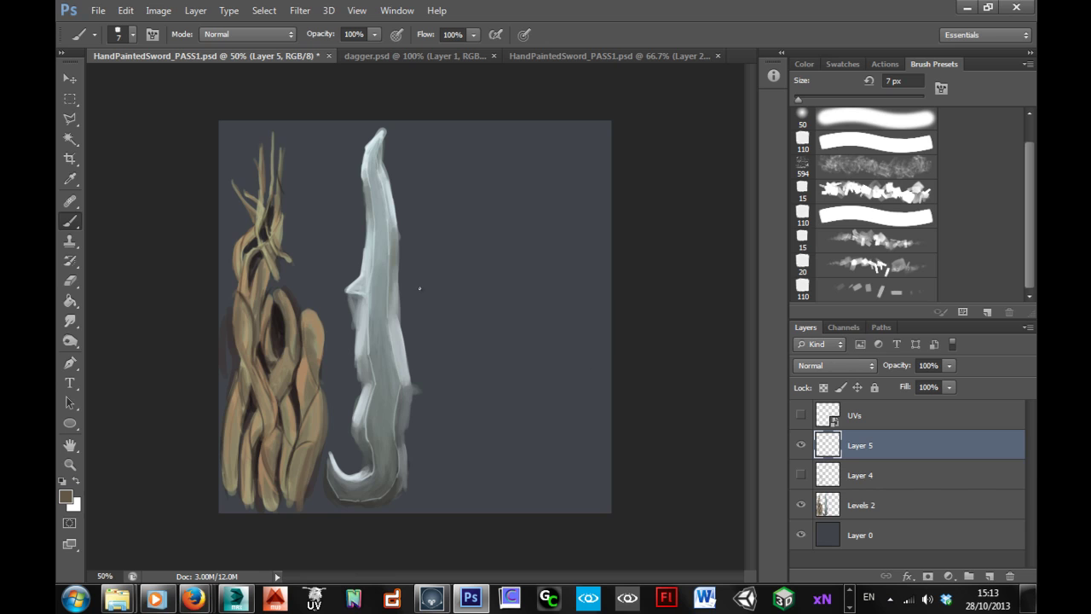
scroll(1028, 189, up, 1)
click(875, 120)
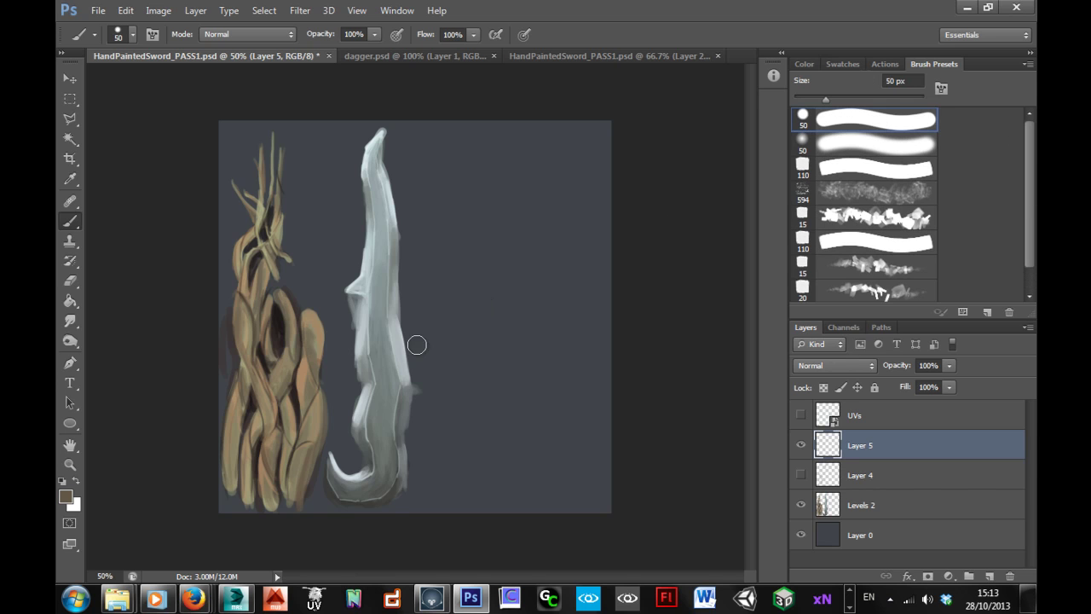
- Paint a pale tone sampled from the blade down its left edge from the tip, using a 10 px brush
scroll(409, 335, up, 1)
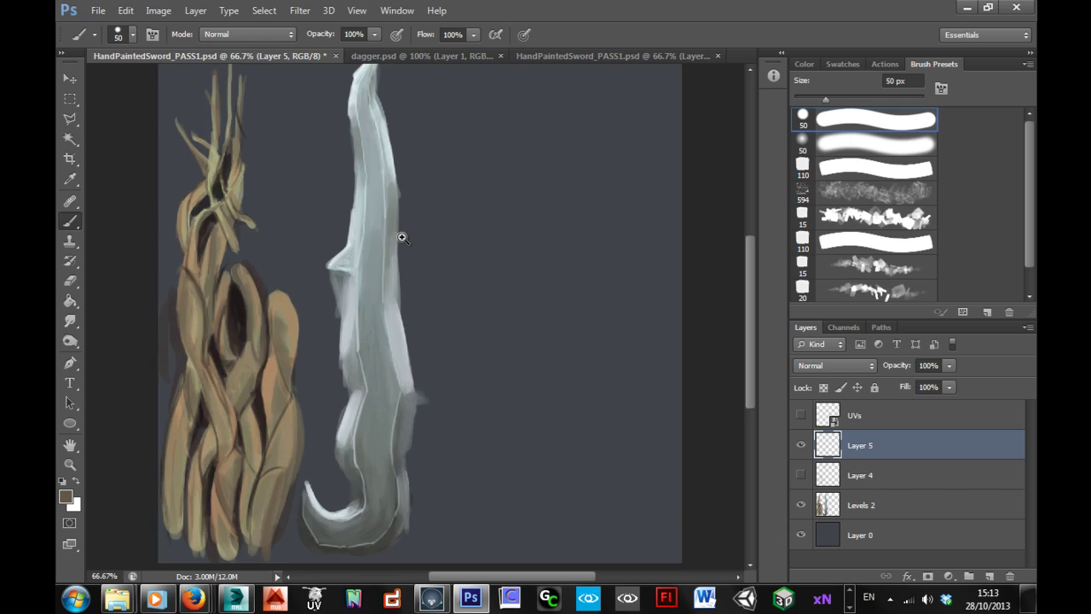
scroll(440, 375, up, 2)
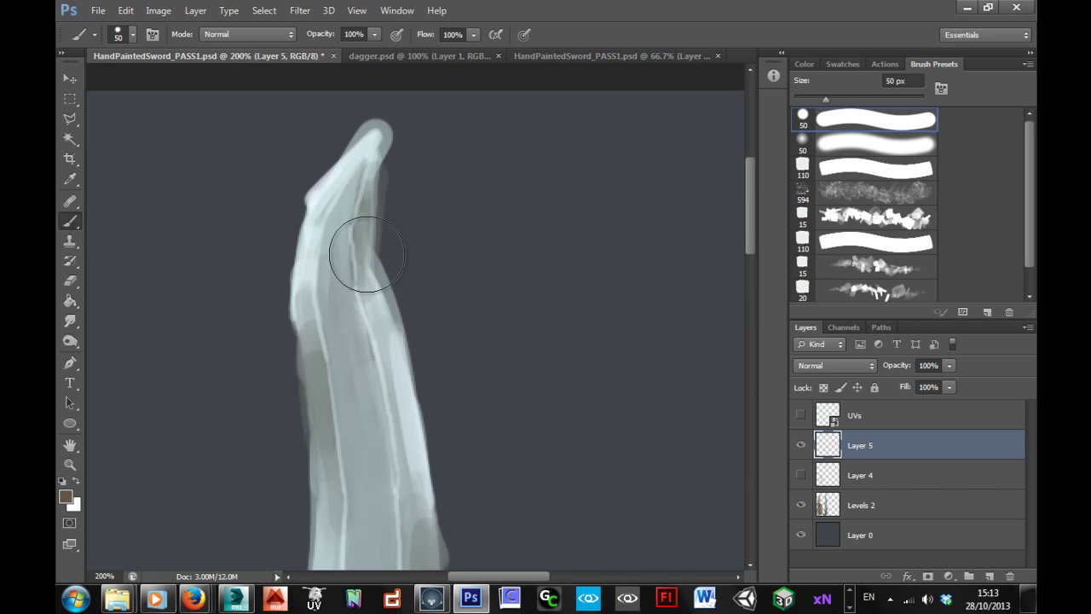
key(bracketleft)
key(bracketleft)
key(bracketleft)
key(bracketleft)
alt+click(337, 184)
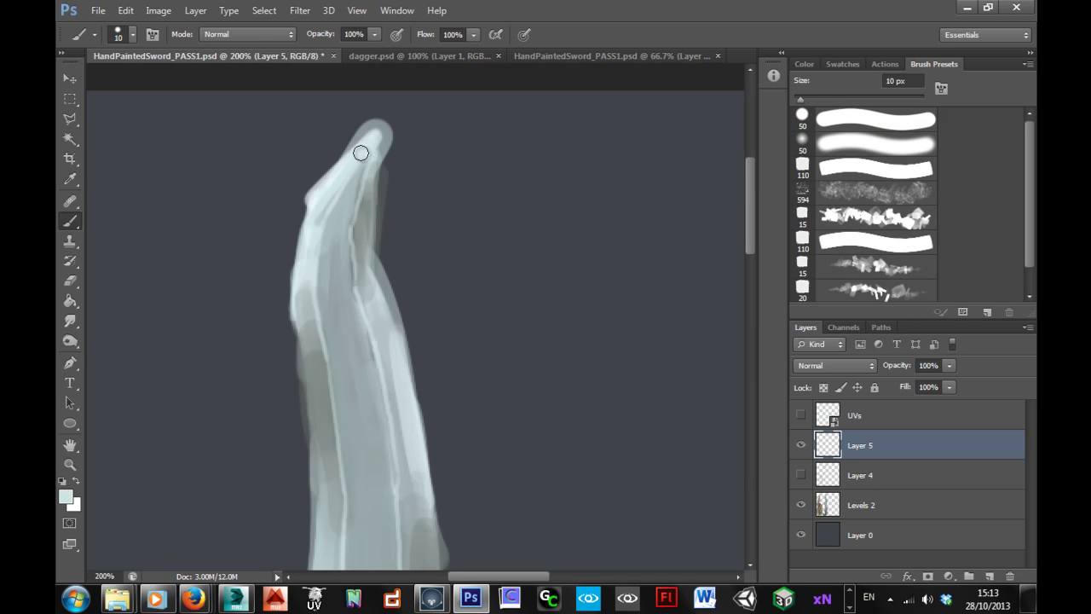
mouse_move(353, 160)
mouse_down()
mouse_move(314, 215)
mouse_move(346, 173)
mouse_move(307, 237)
mouse_move(330, 204)
mouse_move(302, 258)
mouse_move(315, 219)
mouse_move(304, 343)
mouse_up()
- Blend greyer tones sampled from the blade into its left edge around the bend below the tip
alt+click(311, 286)
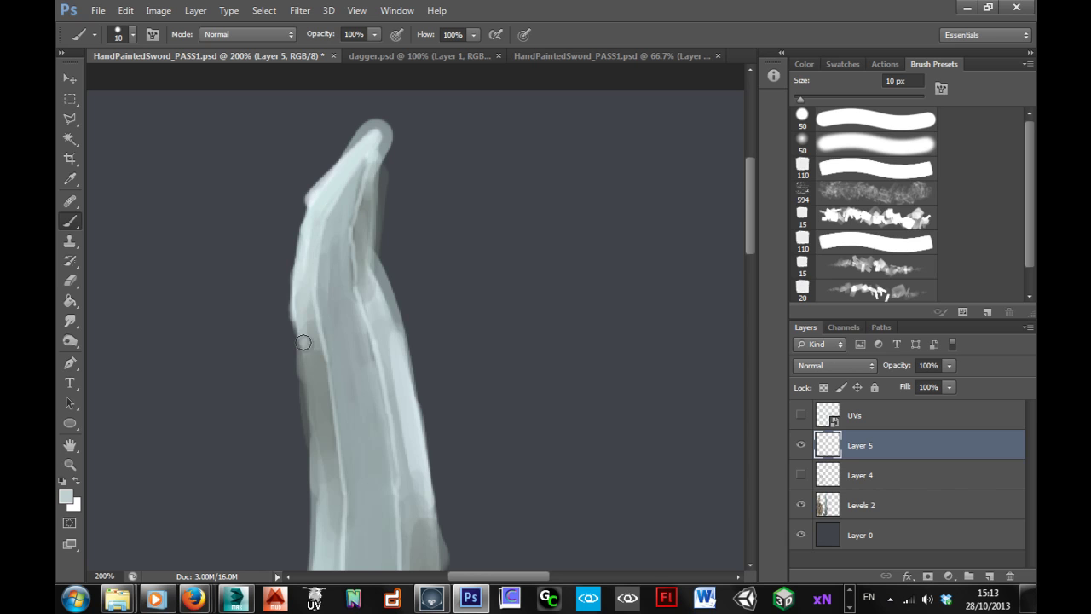
drag(300, 290, 320, 341)
alt+click(313, 321)
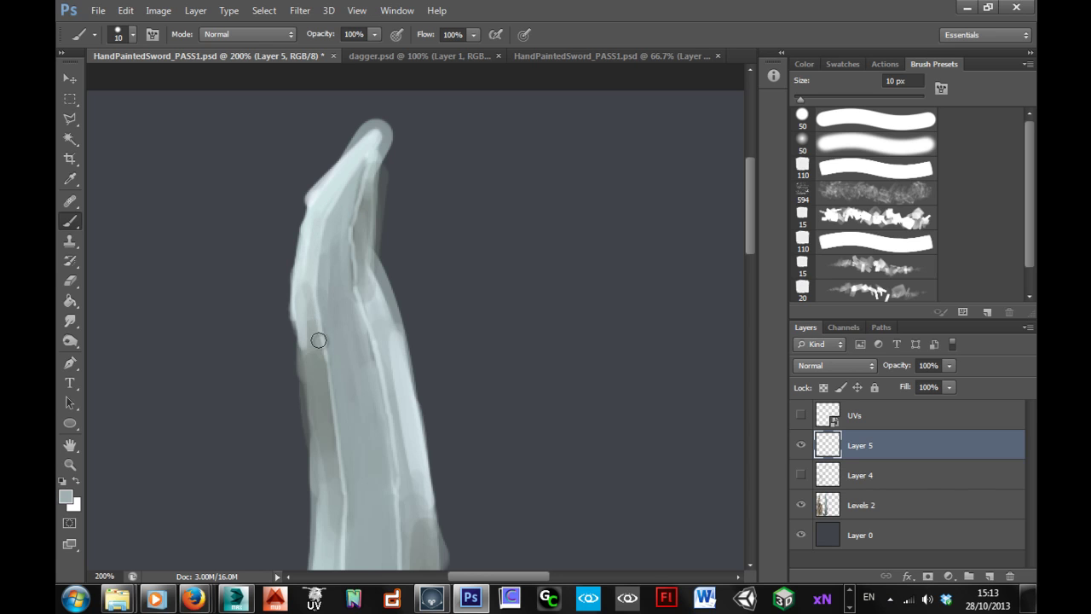
mouse_move(300, 292)
mouse_down()
mouse_move(312, 316)
mouse_move(306, 275)
mouse_move(308, 337)
mouse_up()
alt+click(328, 377)
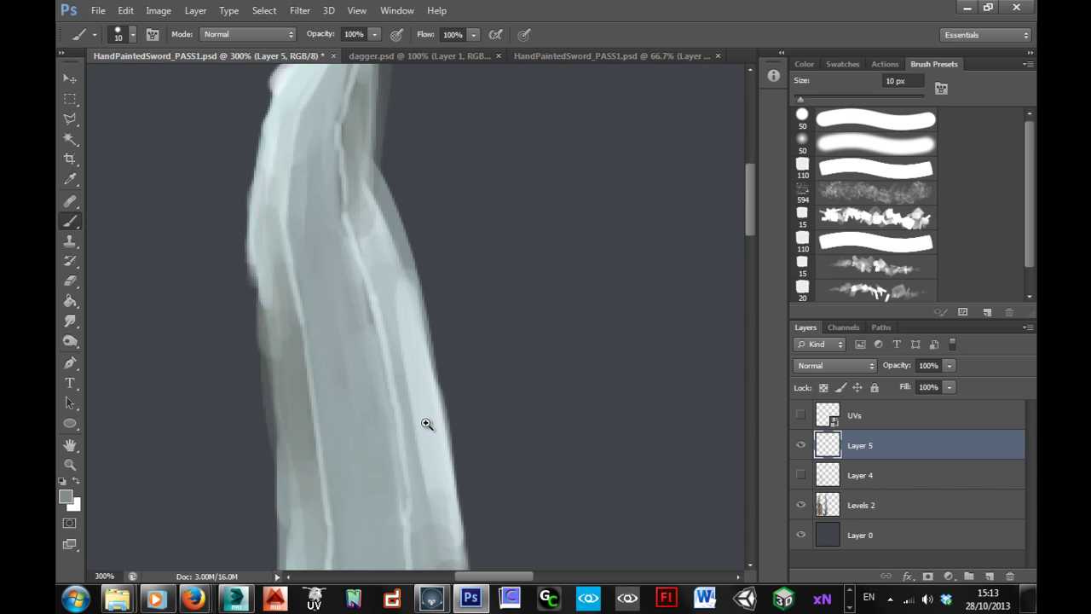
- Set the foreground colour to white (ffffff) and the brush size to 2 px
ctrl+click(389, 421)
alt+click(424, 427)
alt+click(427, 421)
alt+click(428, 419)
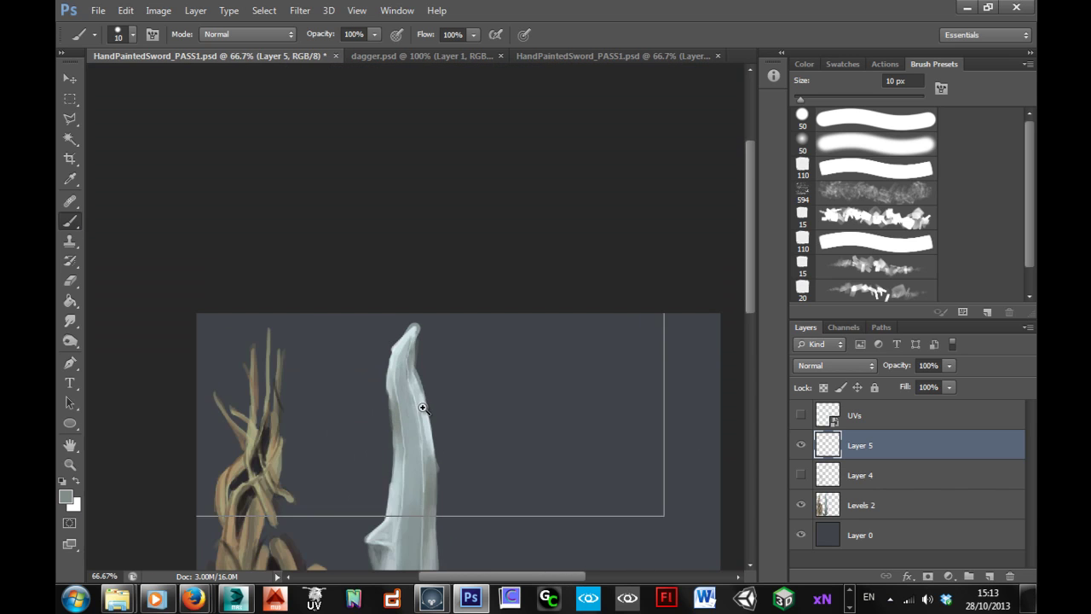
ctrl+click(427, 397)
ctrl+click(427, 400)
drag(380, 385, 405, 401)
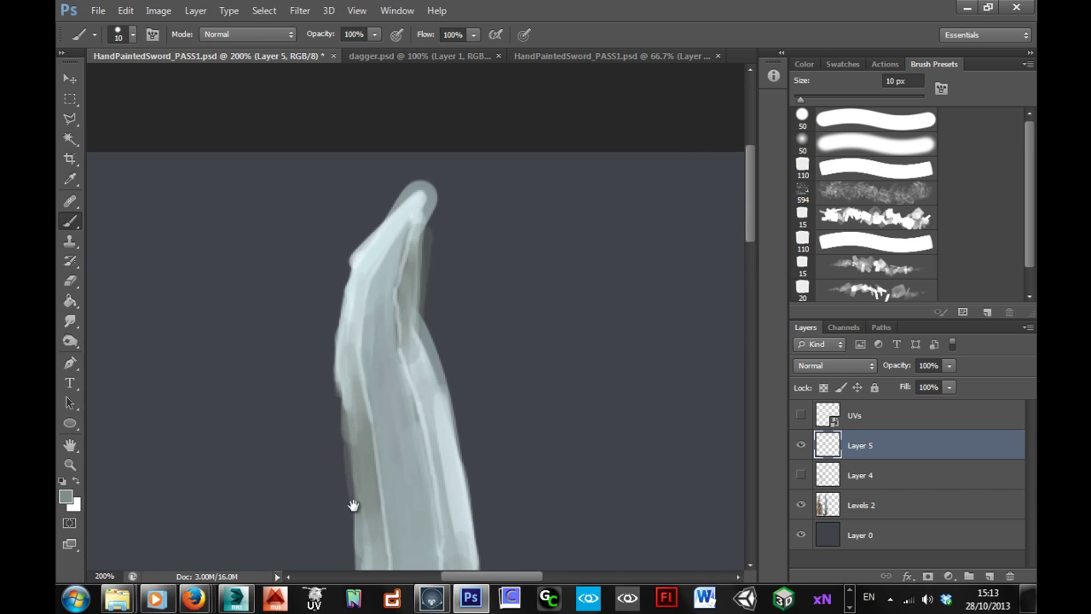
key(i)
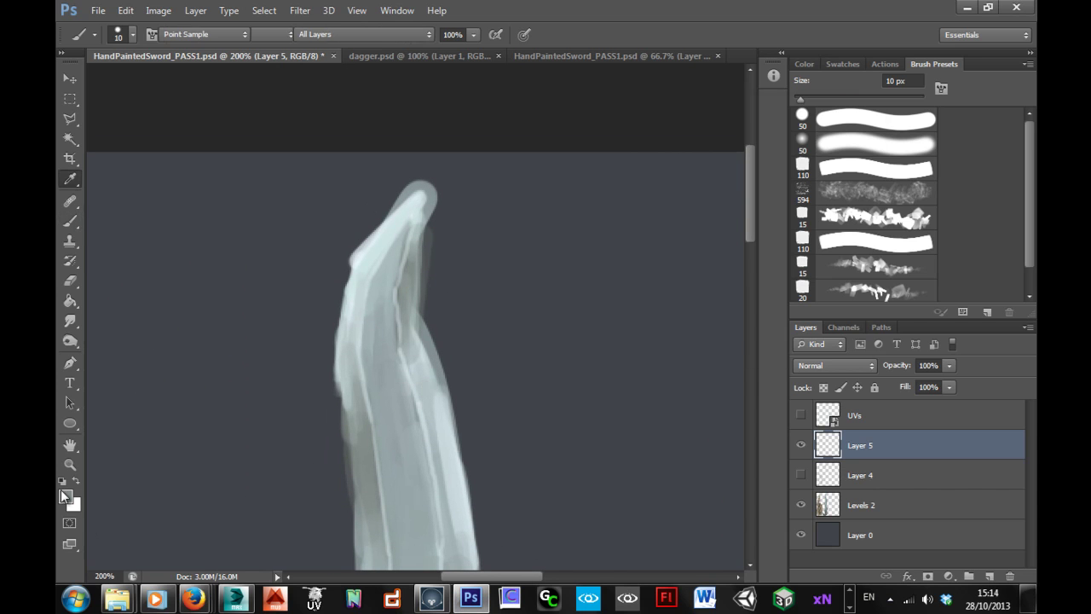
click(63, 494)
drag(503, 248, 461, 128)
click(801, 134)
key(b)
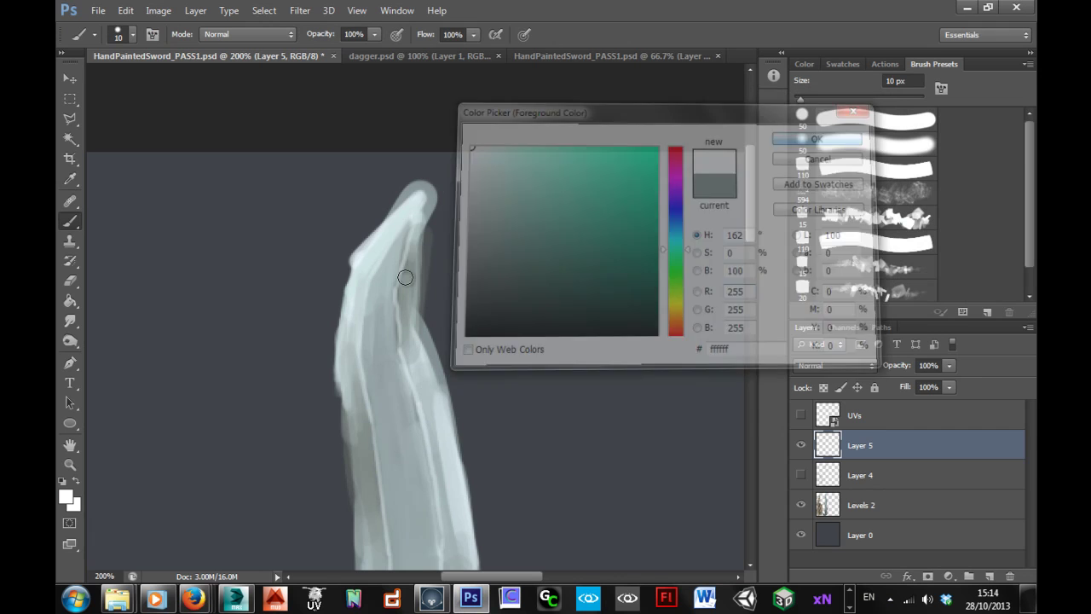
key(bracketleft)
key(bracketleft)
key(bracketleft)
key(bracketleft)
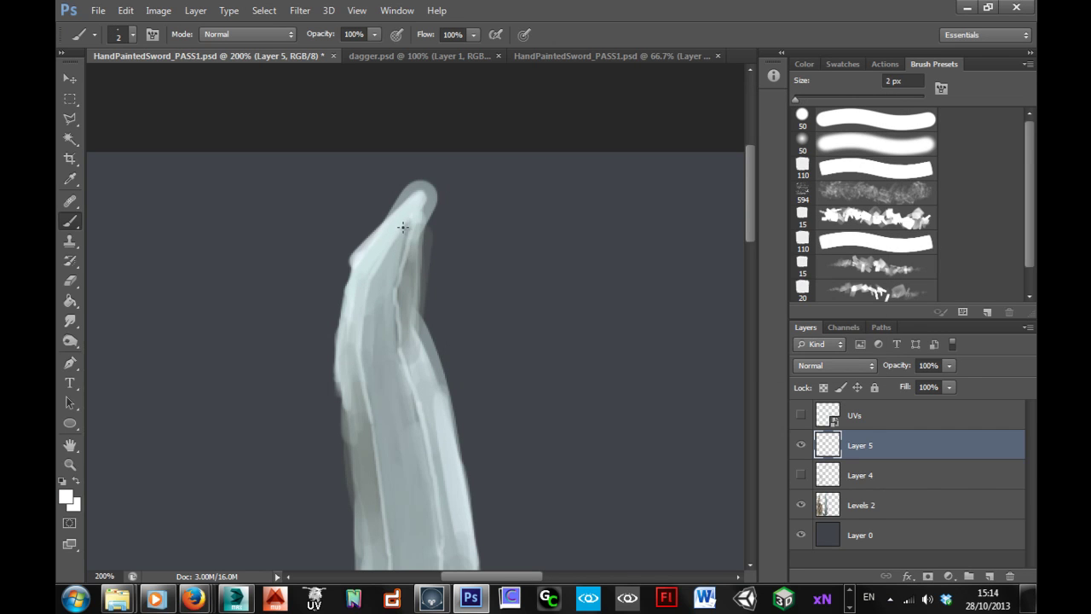
- Paint thin white highlights along the upper blade's edges with a 3 px brush, showing the UVs layer only as a guide
click(801, 414)
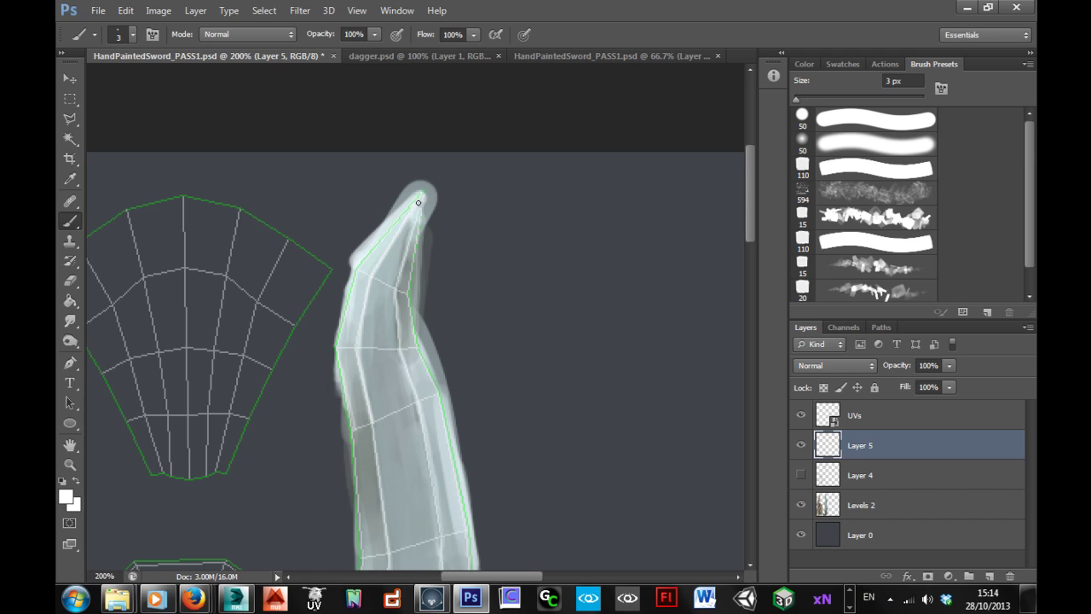
drag(439, 476, 446, 322)
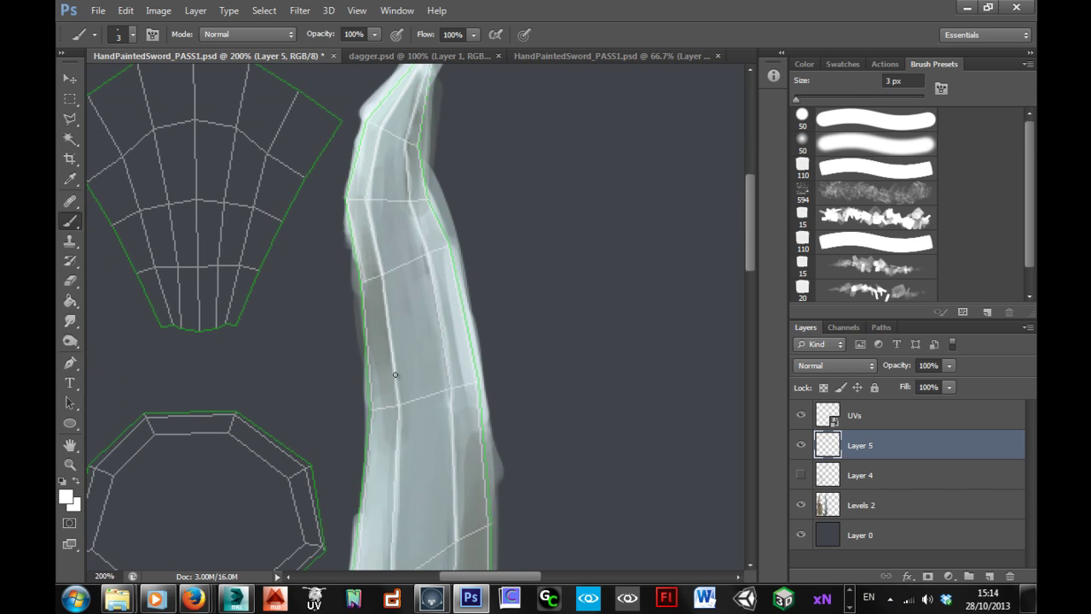
drag(363, 305, 367, 364)
click(803, 414)
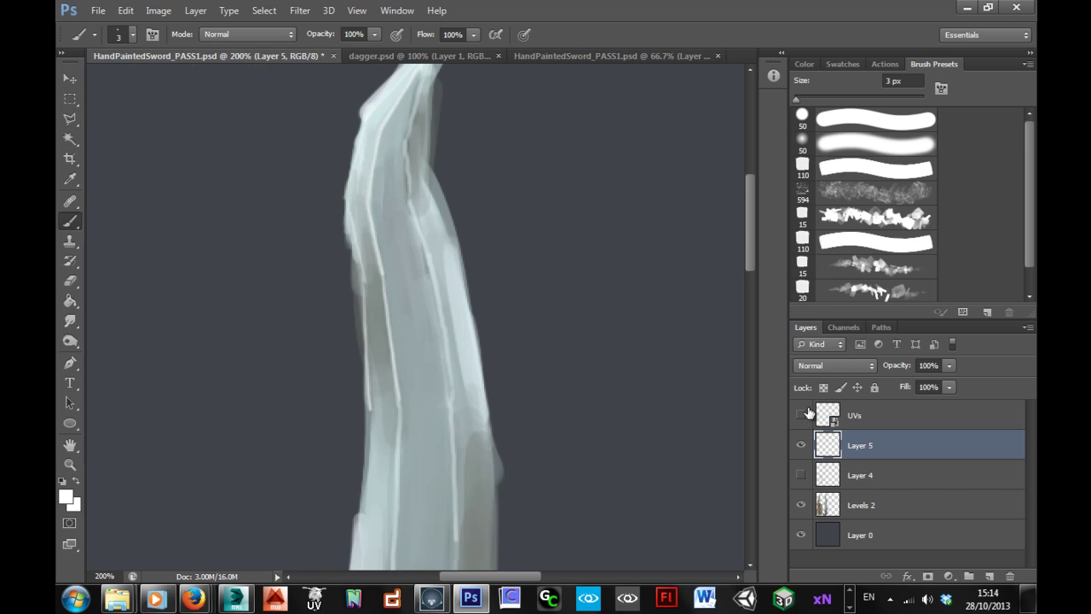
- Soften the blade's left edge below the bend with sampled grey blade tones and a 5 px brush
drag(440, 313, 463, 389)
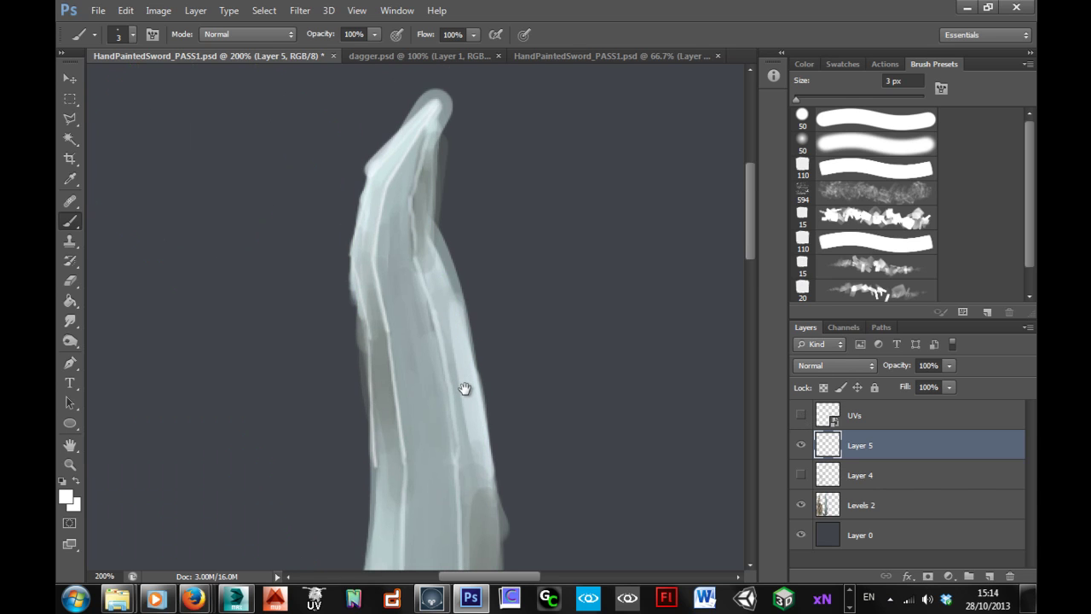
alt+click(384, 351)
drag(375, 356, 372, 281)
alt+click(380, 304)
drag(377, 332, 363, 287)
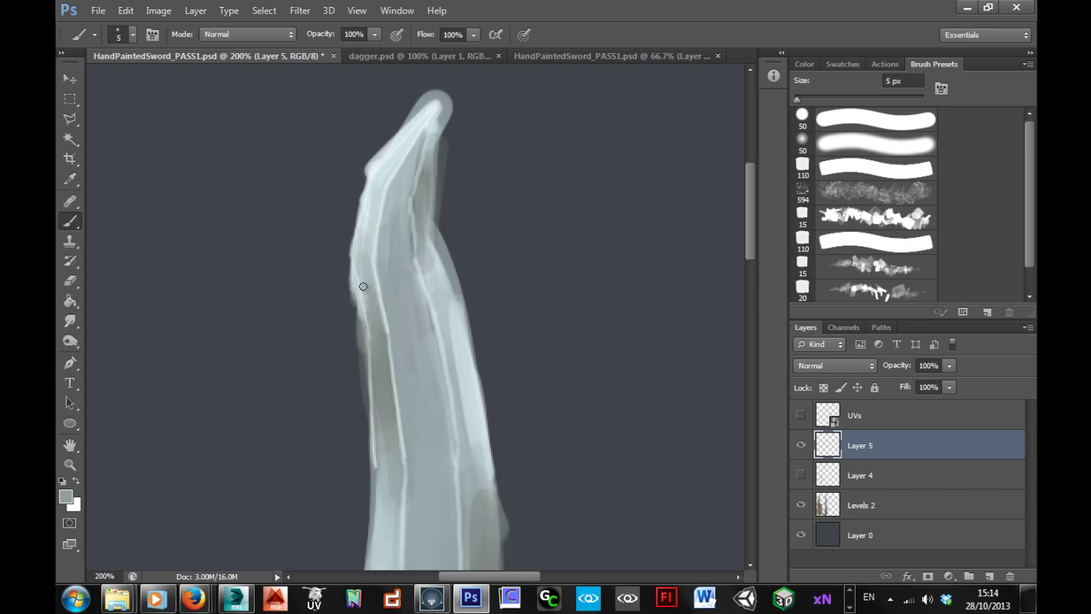
- Sample a light blue-grey from the upper blade and reduce the brush size to 2 px
alt+click(368, 276)
alt+click(401, 254)
ctrl+alt+click(520, 316)
scroll(514, 313, up, 2)
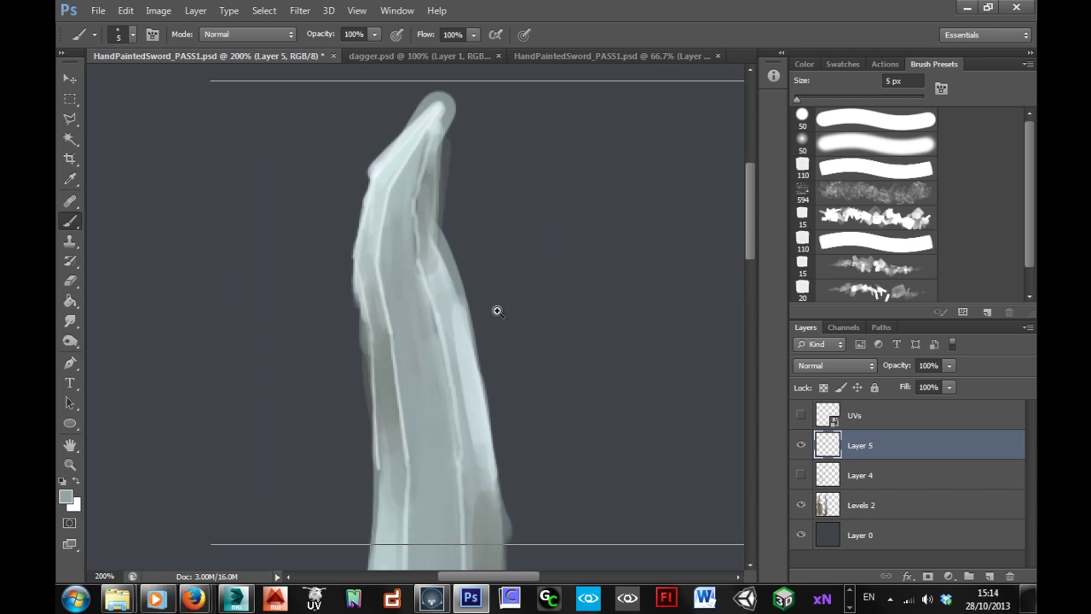
key(bracketleft)
key(bracketleft)
key(bracketleft)
key(bracketleft)
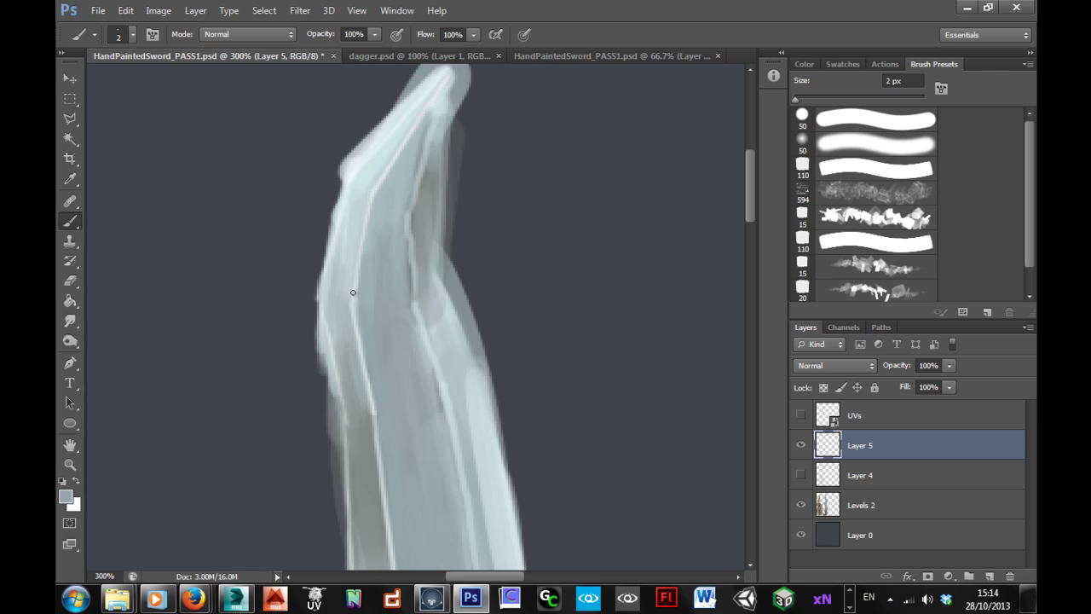
- Examine the painted highlights along the whole blade, from the tip down to the hook
ctrl+alt+click(533, 434)
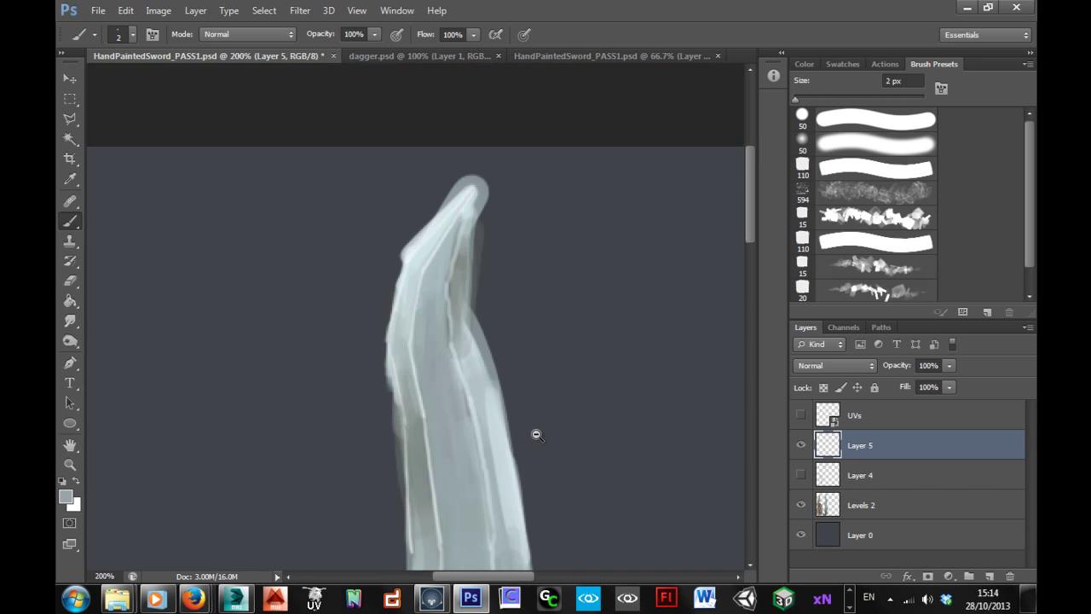
ctrl+alt+click(537, 433)
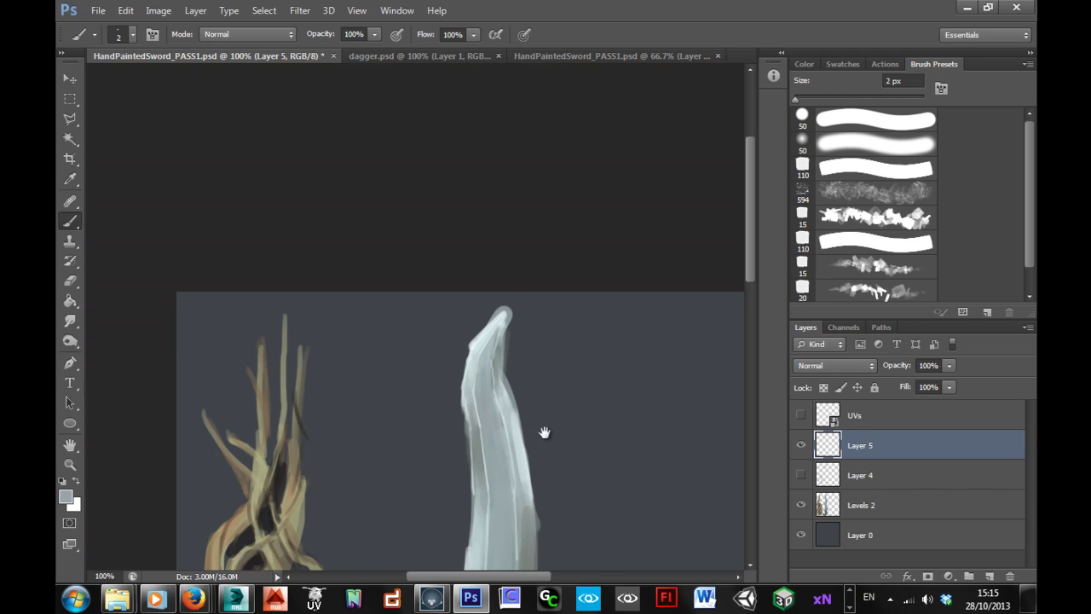
drag(545, 432, 507, 300)
drag(526, 387, 540, 318)
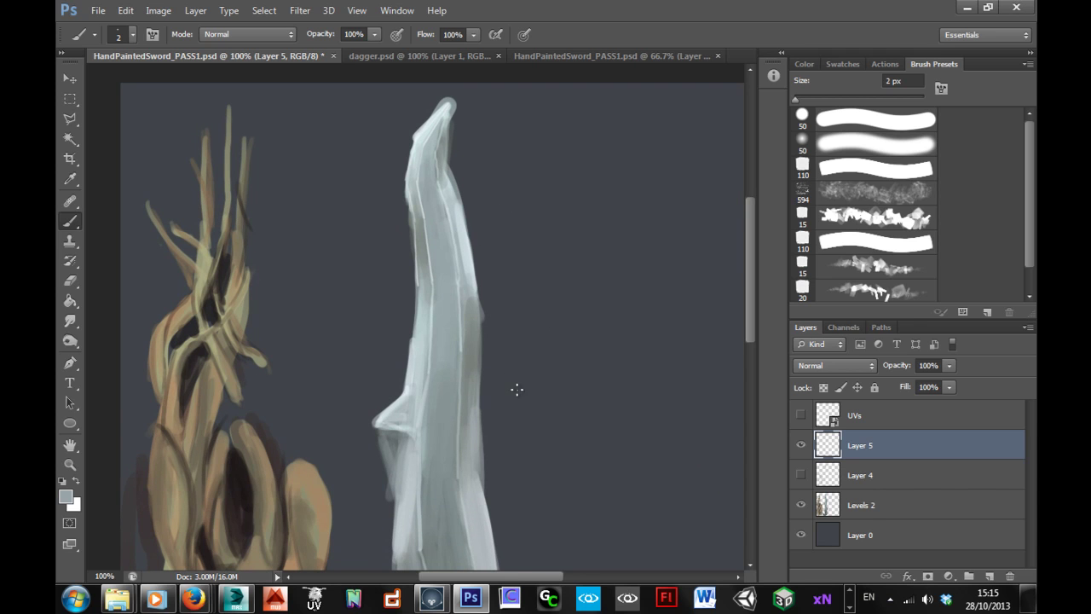
scroll(520, 375, down, 4)
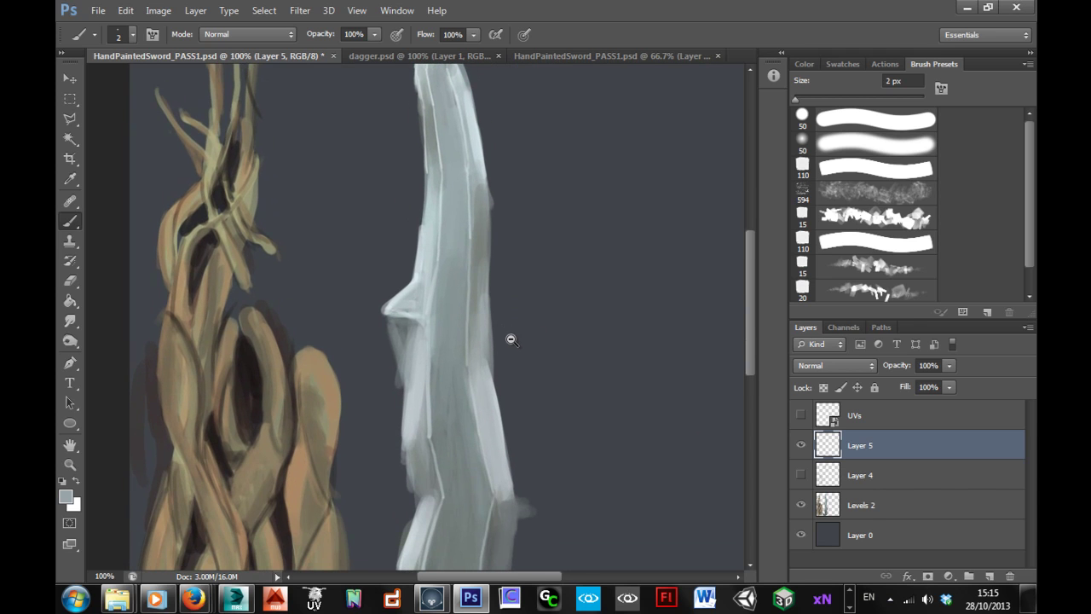
alt+click(510, 339)
drag(534, 453, 521, 389)
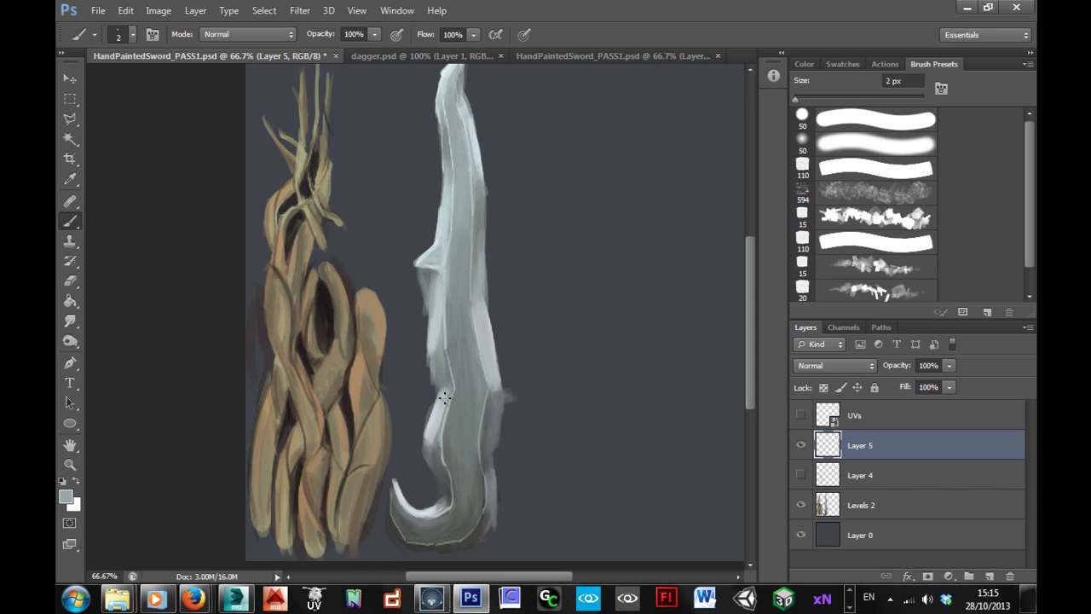
- Paint white highlights on the tip and lower edge of the blade's side spike with a 4 px brush
ctrl+click(474, 322)
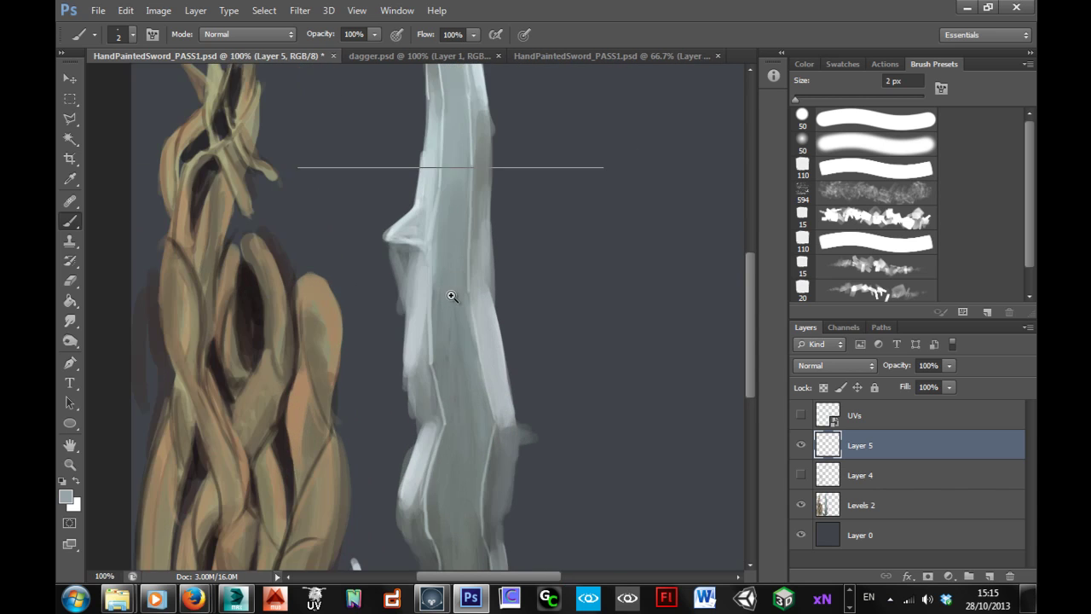
ctrl+click(453, 297)
ctrl+click(429, 315)
drag(432, 308, 500, 377)
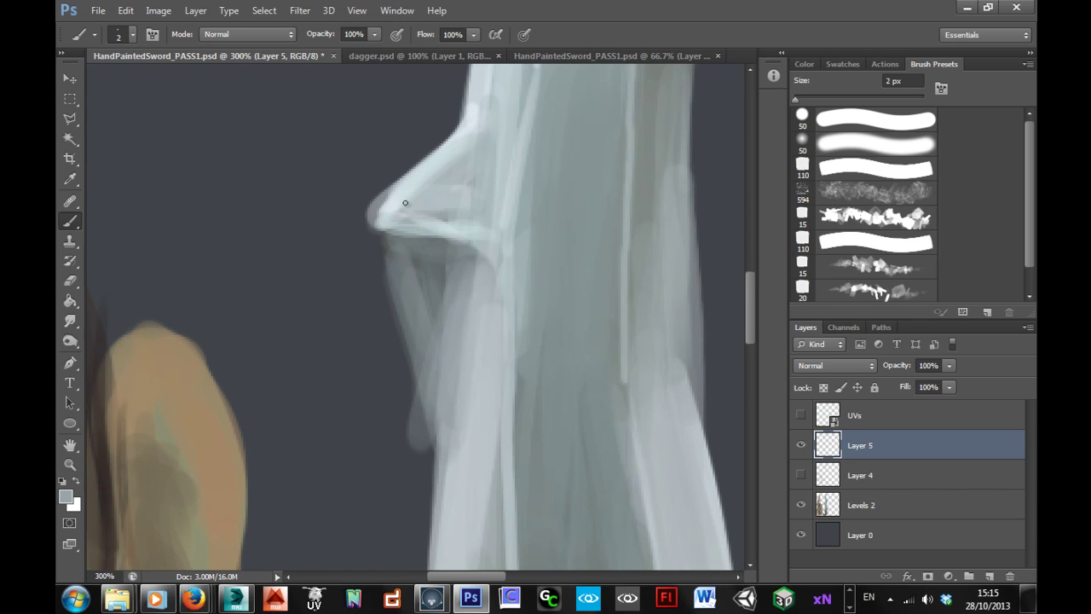
key(bracketright)
key(bracketright)
key(ctrl+z)
click(65, 495)
drag(482, 204, 460, 138)
click(781, 134)
mouse_move(381, 213)
mouse_down()
mouse_move(413, 216)
mouse_move(382, 225)
mouse_up()
drag(501, 228, 484, 230)
- Paint a white highlight along the upper edge of the side spike and up the adjoining blade edge
alt+click(599, 330)
alt+click(602, 347)
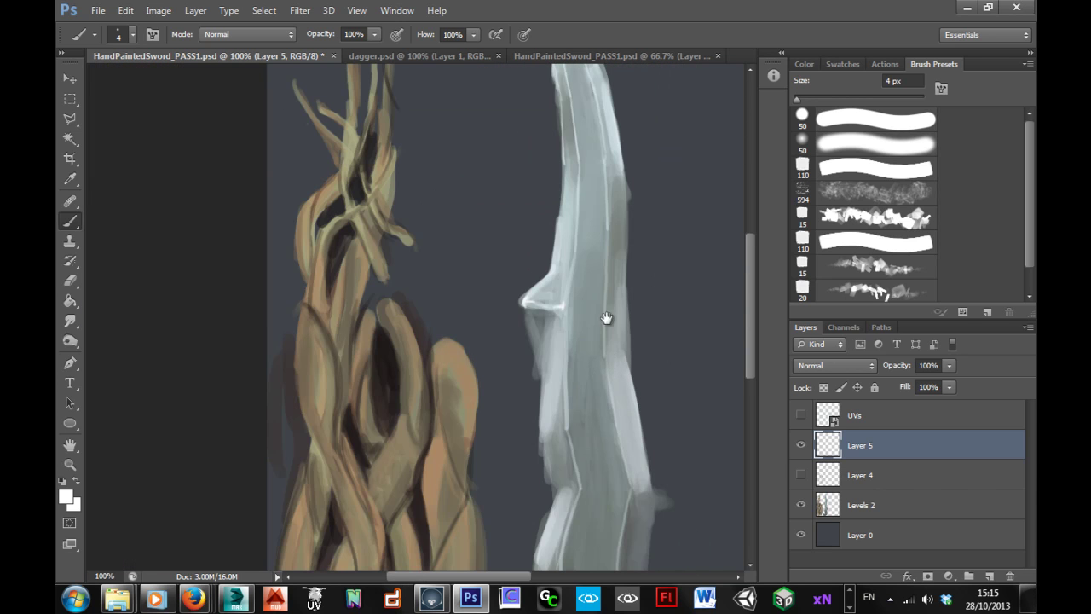
drag(605, 339, 546, 404)
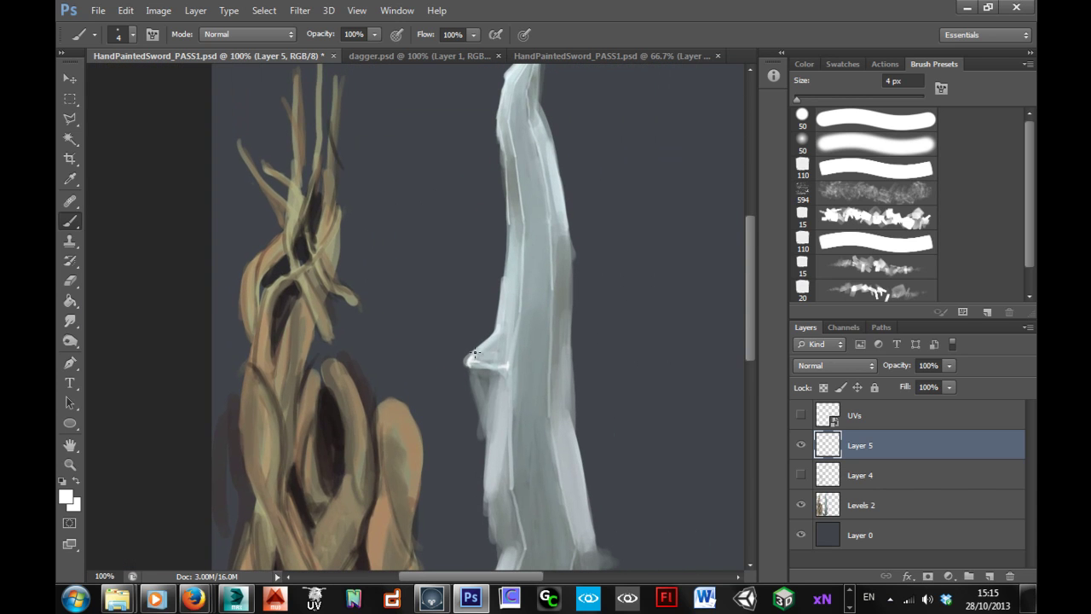
mouse_move(474, 352)
mouse_down()
mouse_move(502, 337)
mouse_move(487, 290)
mouse_up()
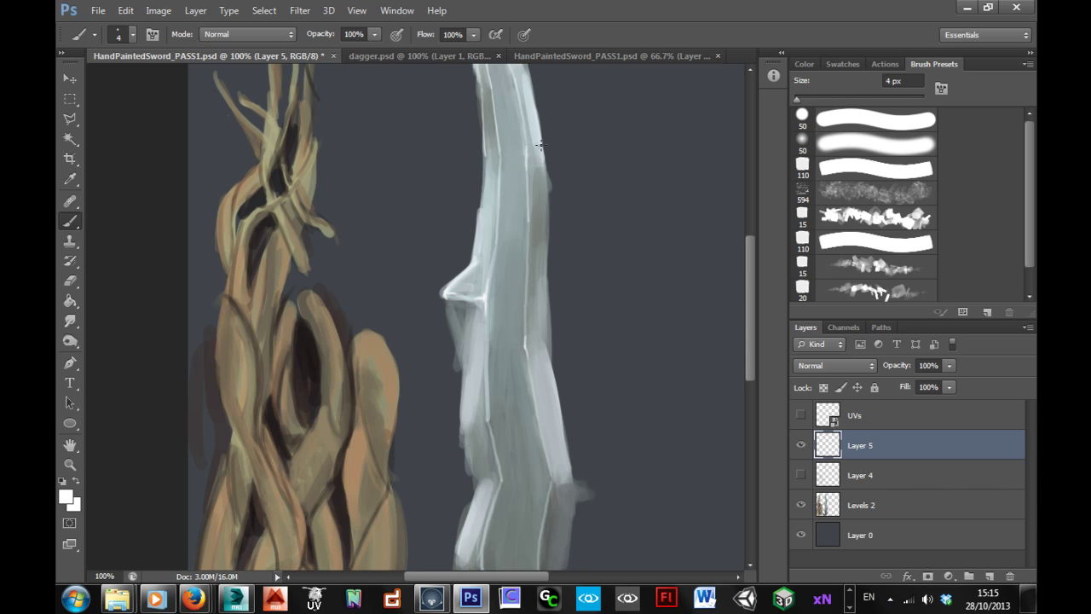
- Create a new layer directly above the layer that holds the blade's edge highlights
drag(547, 173, 543, 307)
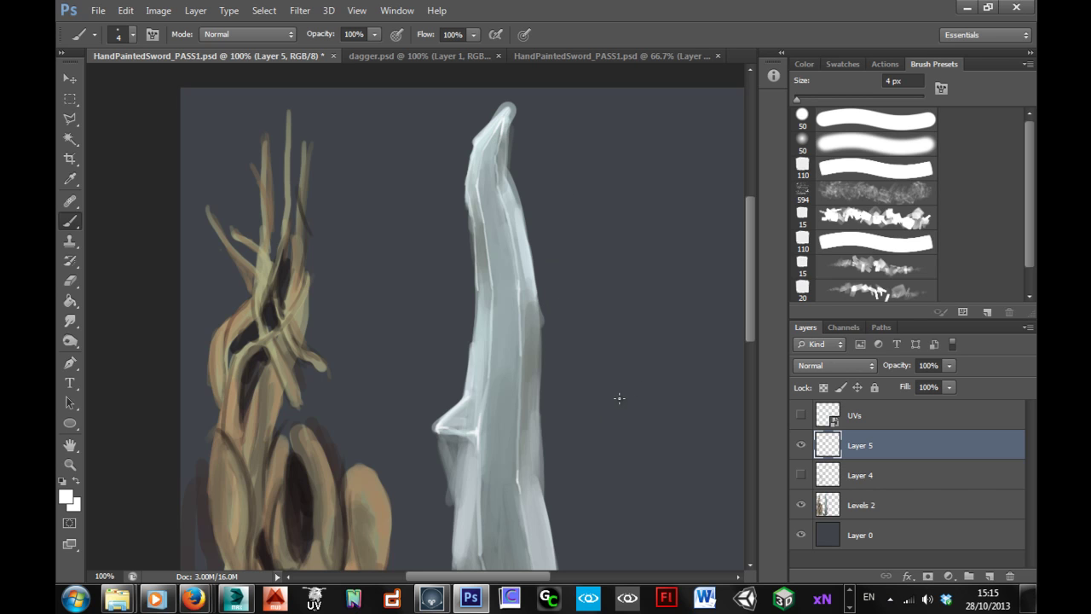
scroll(614, 421, down, 1)
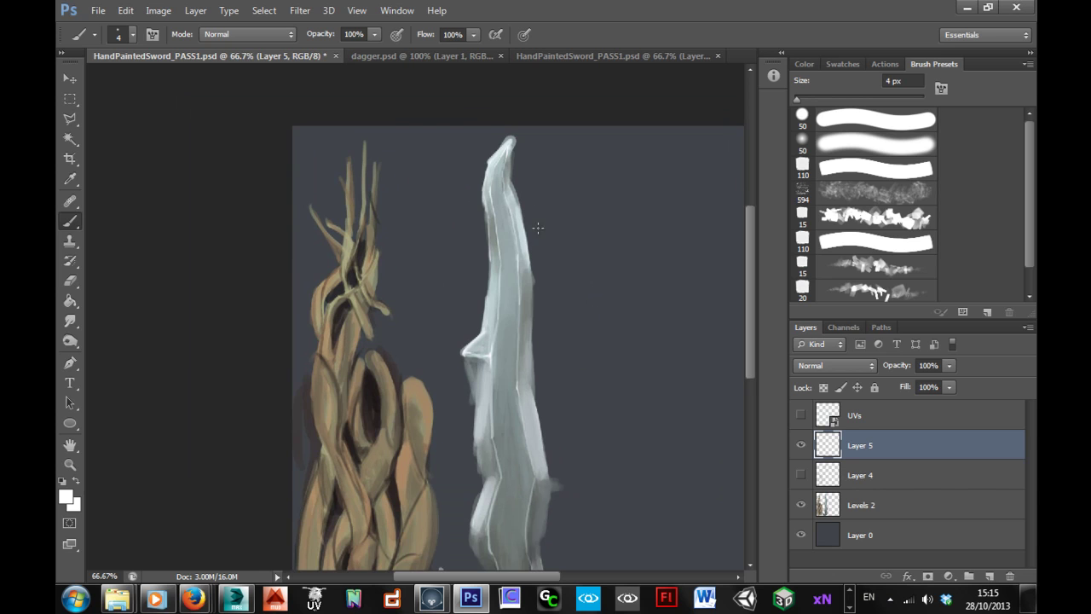
drag(524, 173, 510, 128)
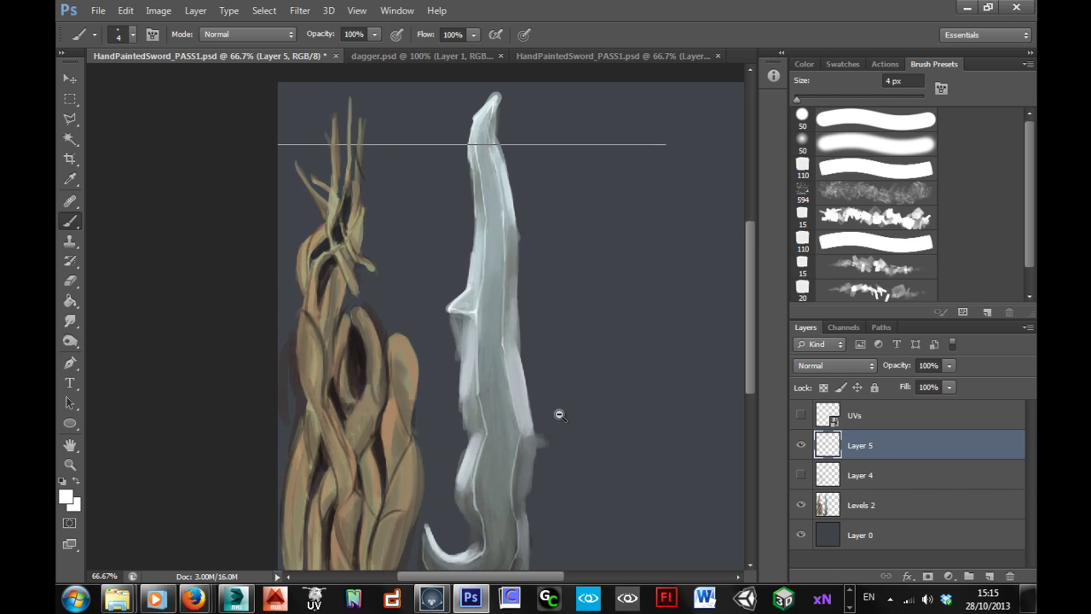
scroll(557, 415, down, 1)
click(990, 577)
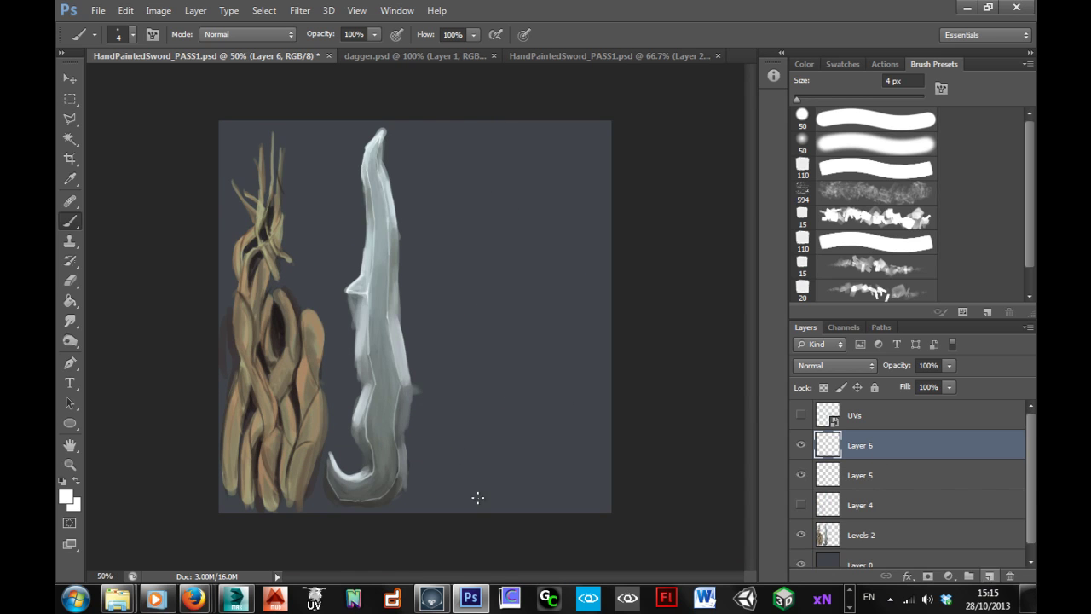
- Sample a dark brown from the gap between the handle's vines and shrink the square 110 px brush preset to a fine tip
scroll(425, 396, up, 1)
ctrl+click(329, 485)
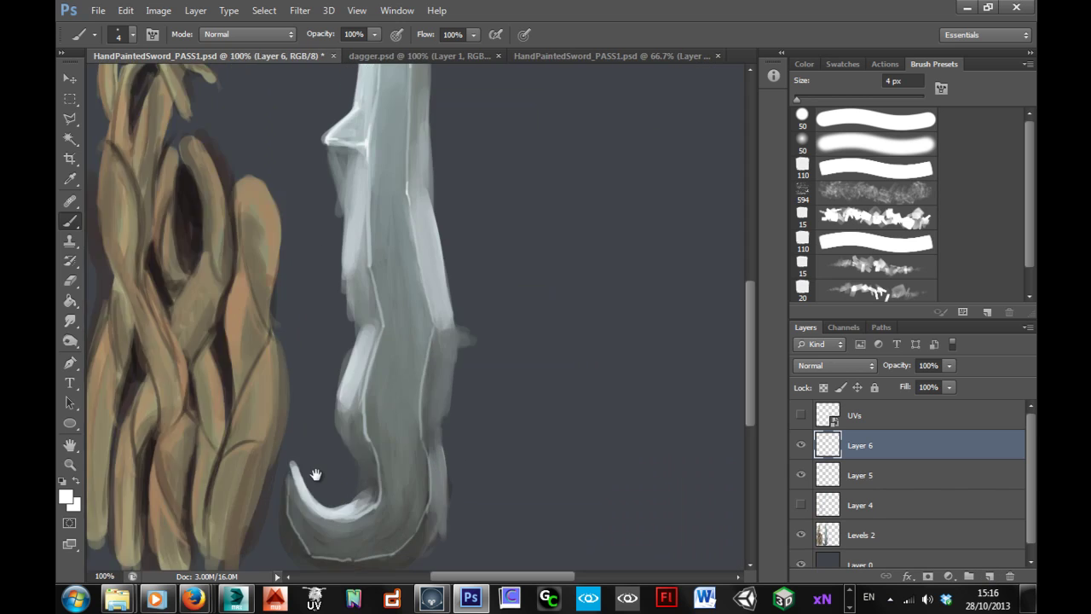
drag(314, 474, 486, 433)
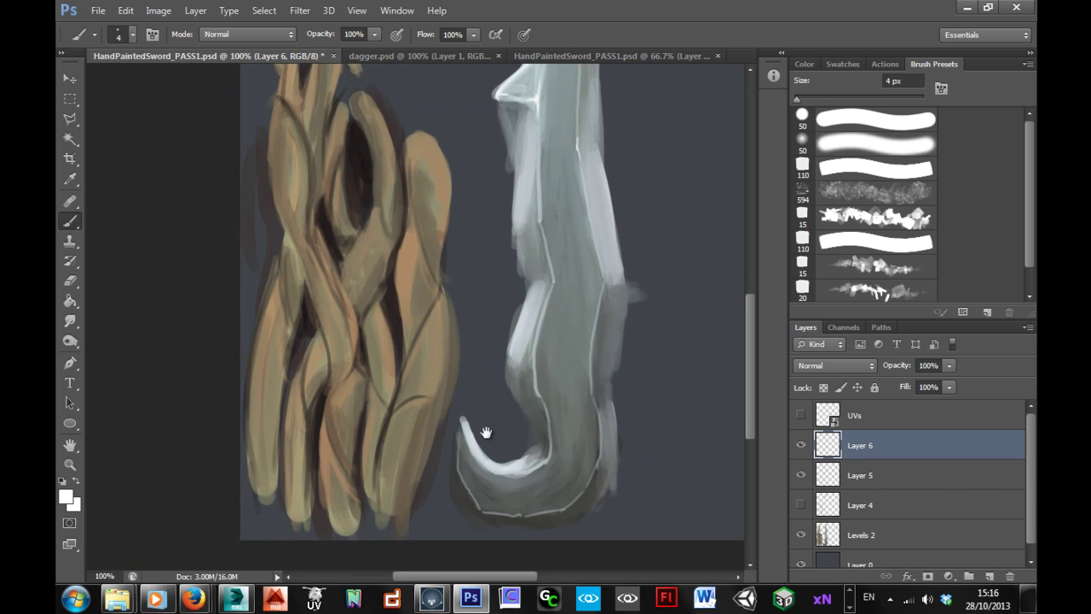
alt+click(401, 329)
key(bracketleft)
key(bracketleft)
key(bracketleft)
key(bracketleft)
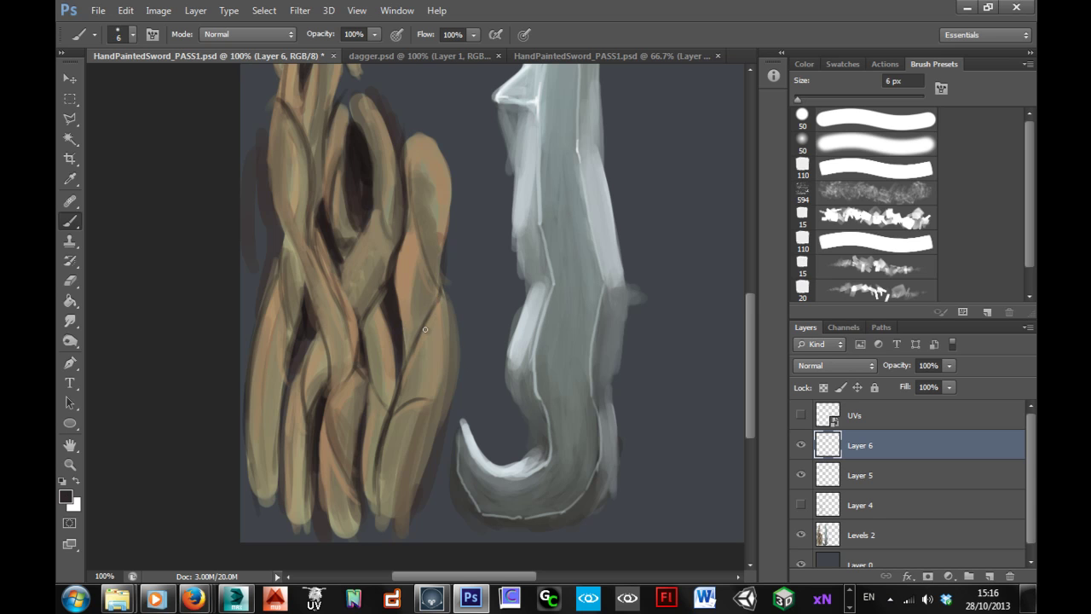
click(874, 168)
key(bracketleft)
key(bracketleft)
key(bracketleft)
key(bracketleft)
key(bracketleft)
key(bracketleft)
key(bracketleft)
key(bracketleft)
key(bracketleft)
key(bracketleft)
key(bracketleft)
key(bracketleft)
key(bracketleft)
key(bracketright)
key(bracketright)
key(bracketright)
- Paint dark carved grooves and swirls along the lower part of the handle's rightmost vine with a brush of about 10 px
drag(437, 312, 434, 349)
key(bracketleft)
key(bracketleft)
key(bracketleft)
drag(431, 482, 467, 440)
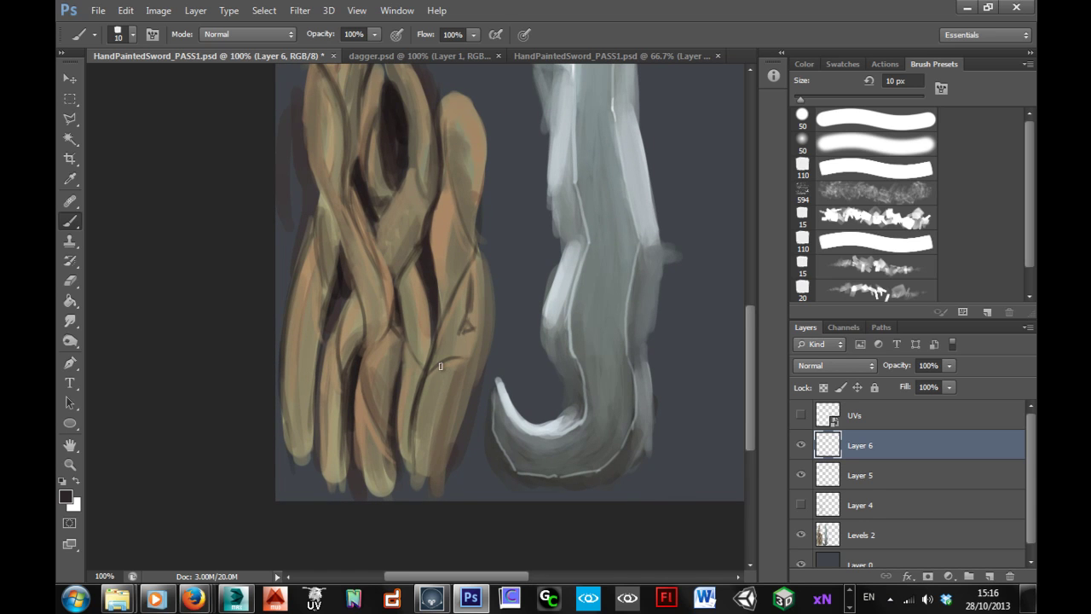
drag(433, 374, 418, 444)
drag(434, 406, 413, 471)
drag(432, 389, 440, 393)
drag(470, 277, 482, 288)
- Reduce the brush size to 7 px and set the foreground colour to pale yellow-green c5c487
alt+click(481, 167)
key(bracketleft)
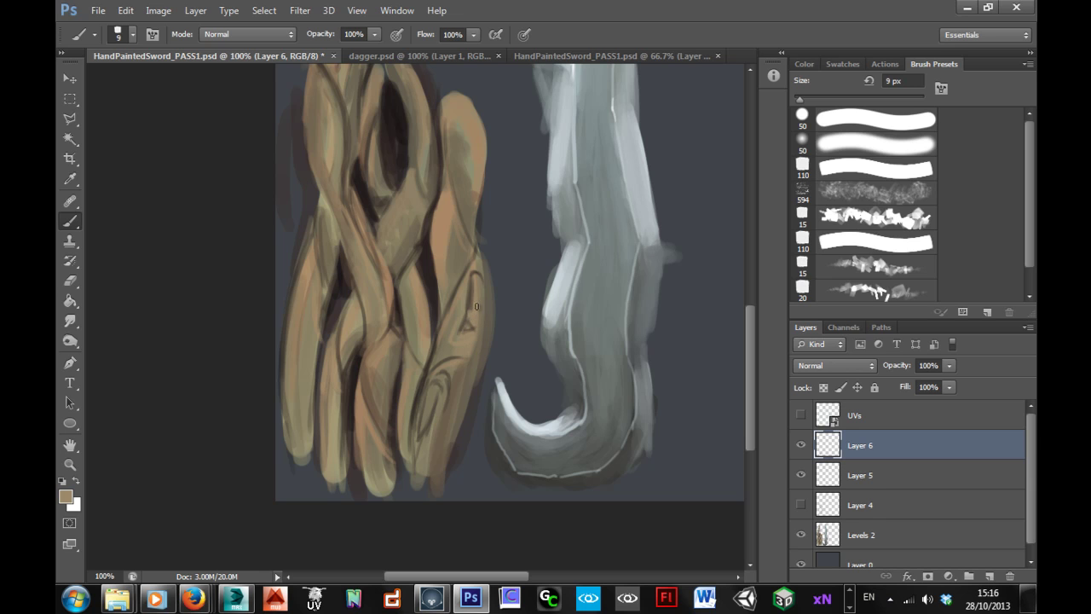
key(bracketleft)
key(bracketleft)
alt+click(569, 280)
alt+click(422, 292)
click(65, 496)
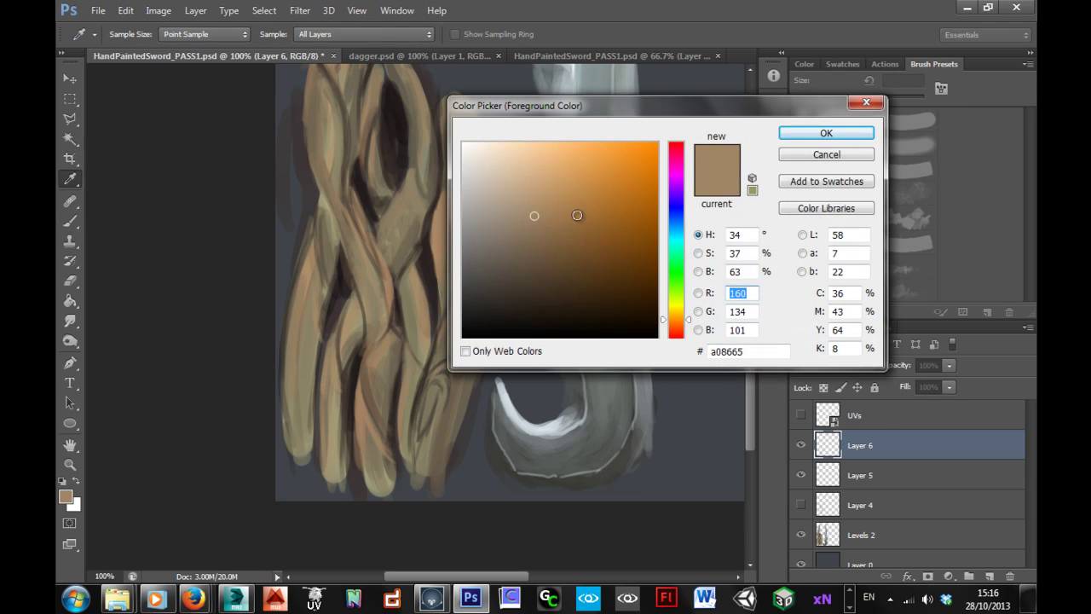
click(677, 303)
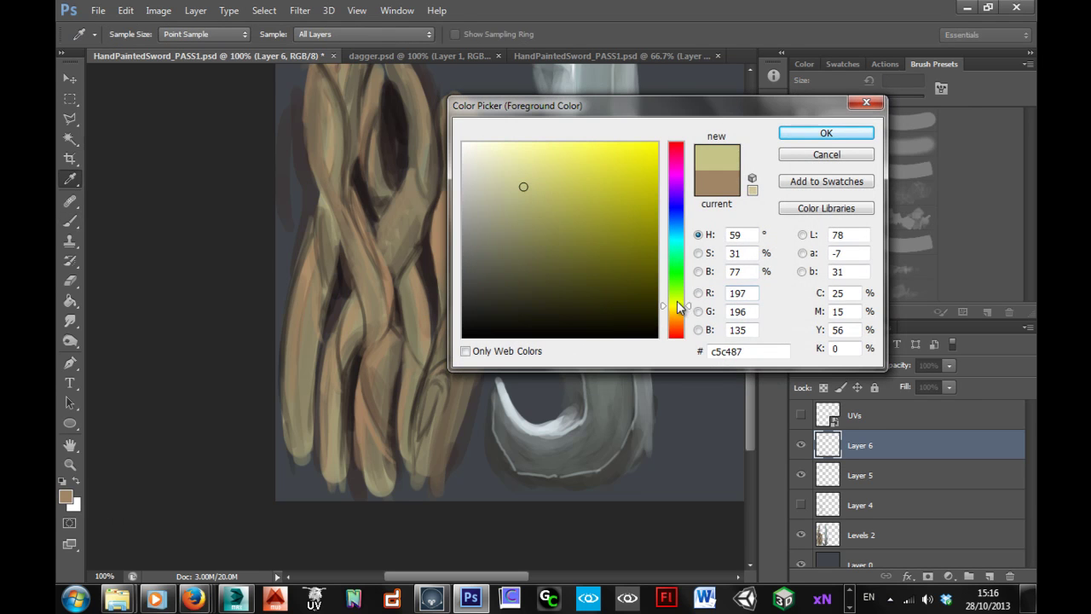
click(809, 134)
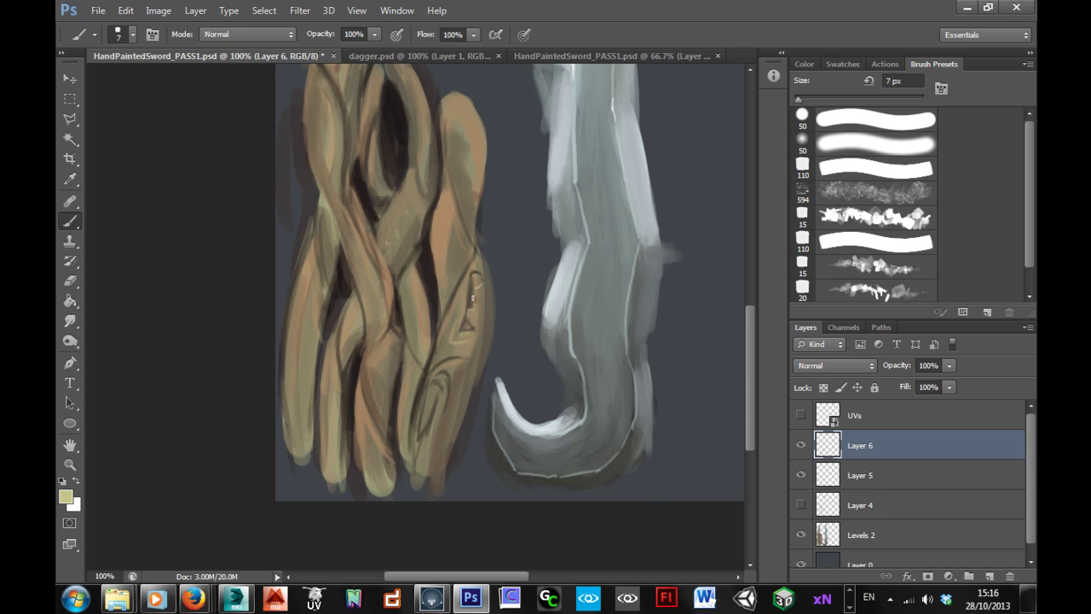
- Paint pale yellow-green highlights beside the dark grooves on the lower part of the rightmost vine
drag(474, 291, 472, 310)
mouse_move(420, 444)
mouse_down()
mouse_move(439, 421)
mouse_move(423, 444)
mouse_up()
drag(455, 298, 442, 336)
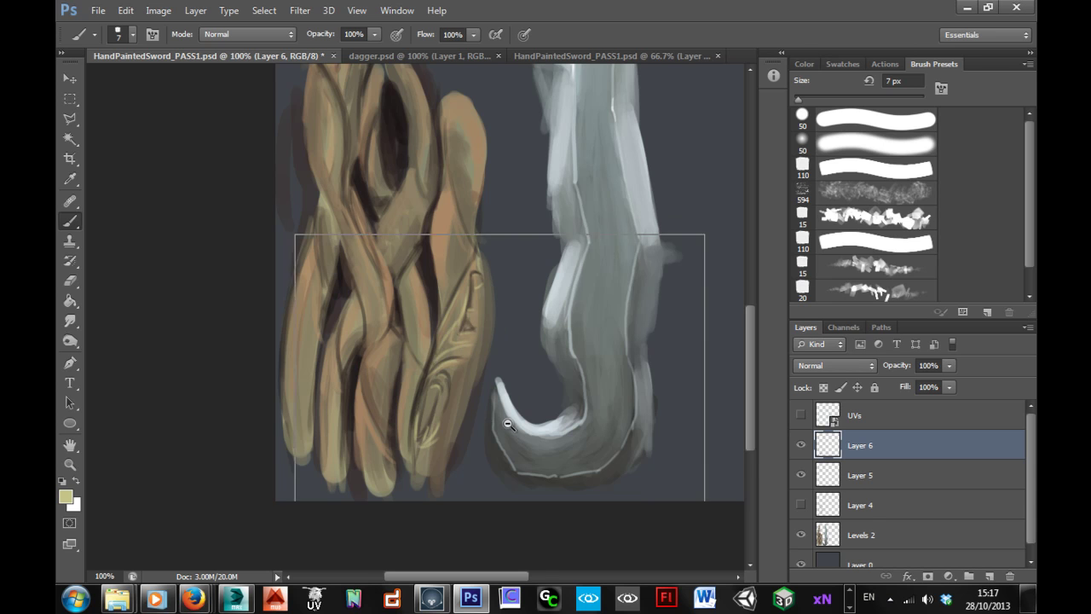
key(ctrl+minus)
drag(568, 321, 577, 408)
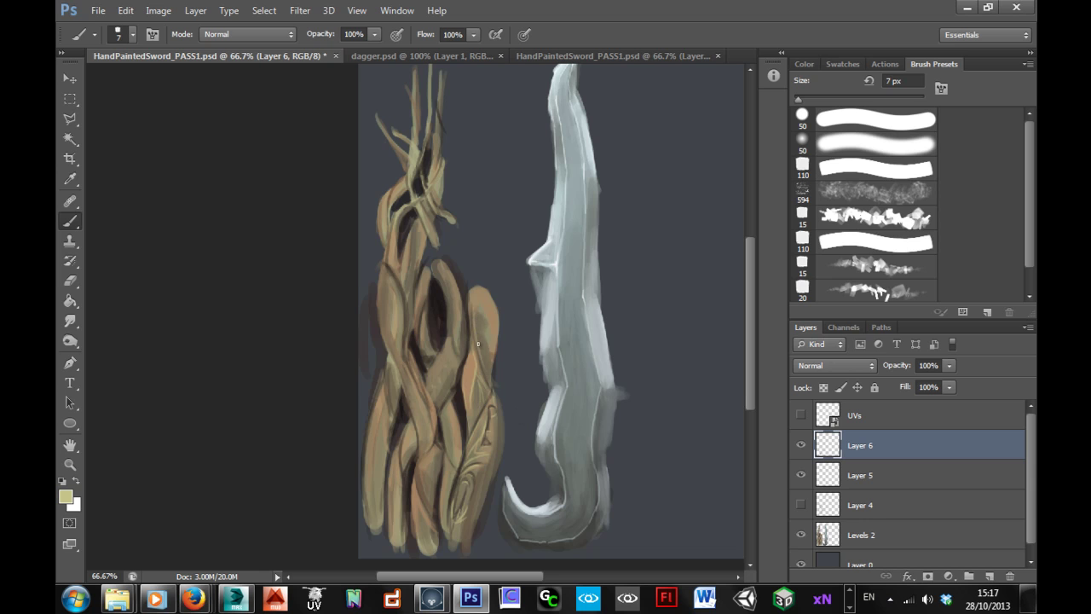
- Extend the carved pattern up the rightmost vine with colours sampled from it, and set the carving layer's opacity to 80%
alt+click(481, 471)
alt+click(485, 434)
alt+click(495, 422)
mouse_move(897, 365)
mouse_down()
mouse_move(872, 371)
mouse_move(917, 374)
mouse_move(903, 372)
mouse_up()
ctrl+click(569, 471)
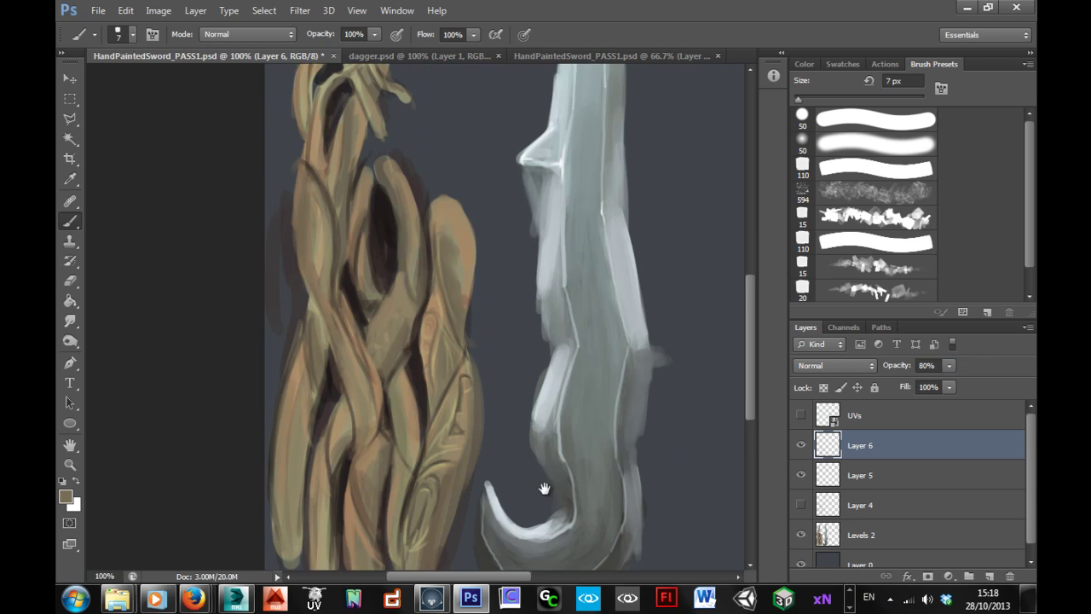
drag(543, 488, 566, 419)
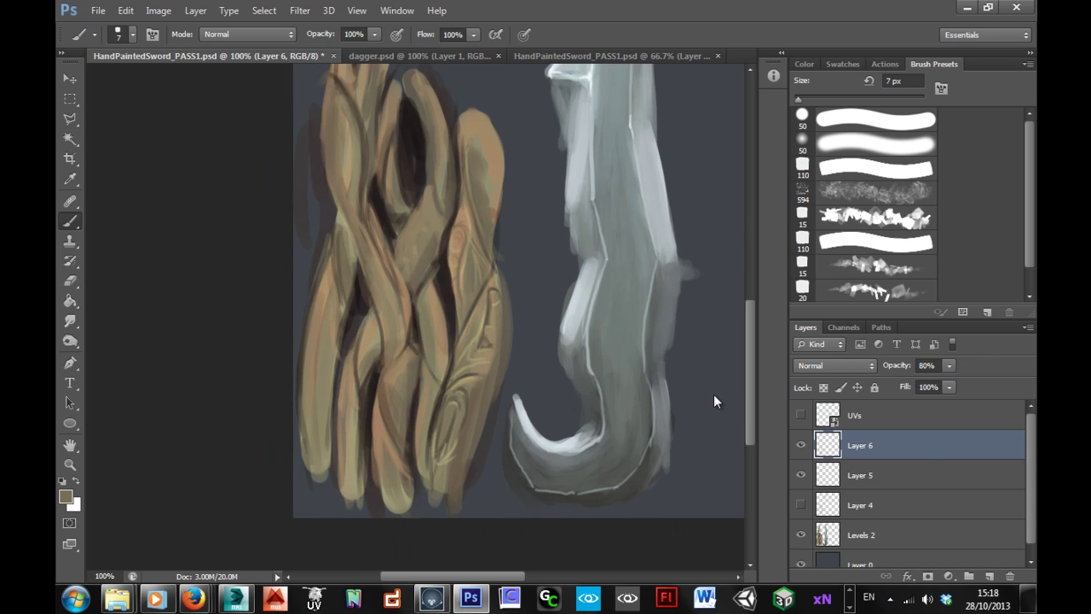
- Add a new layer in Color Dodge mode and sample a light olive-tan from the carved vine
click(989, 576)
click(840, 366)
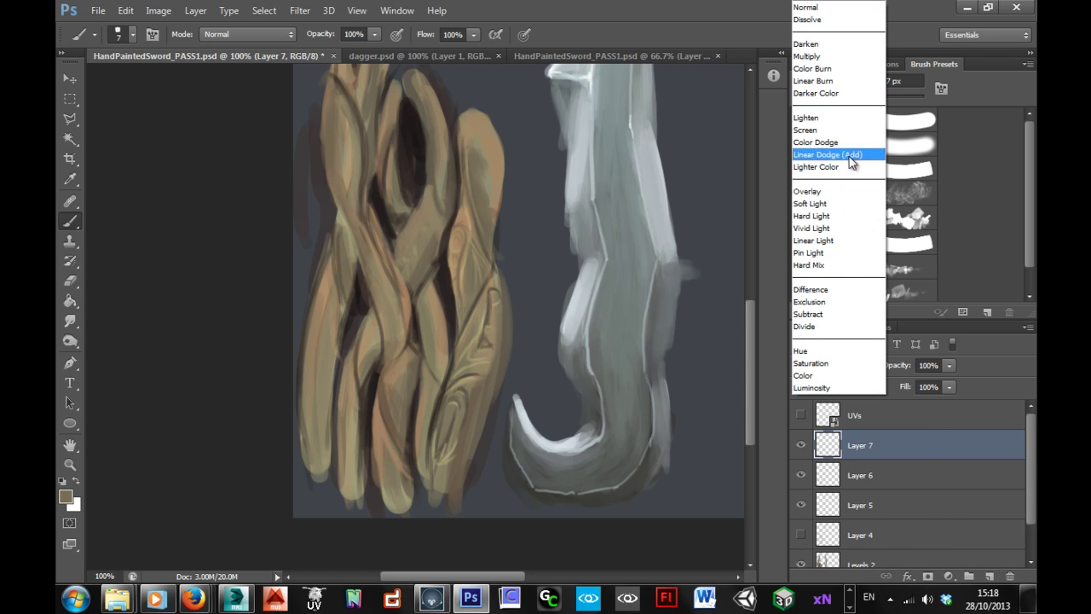
click(831, 142)
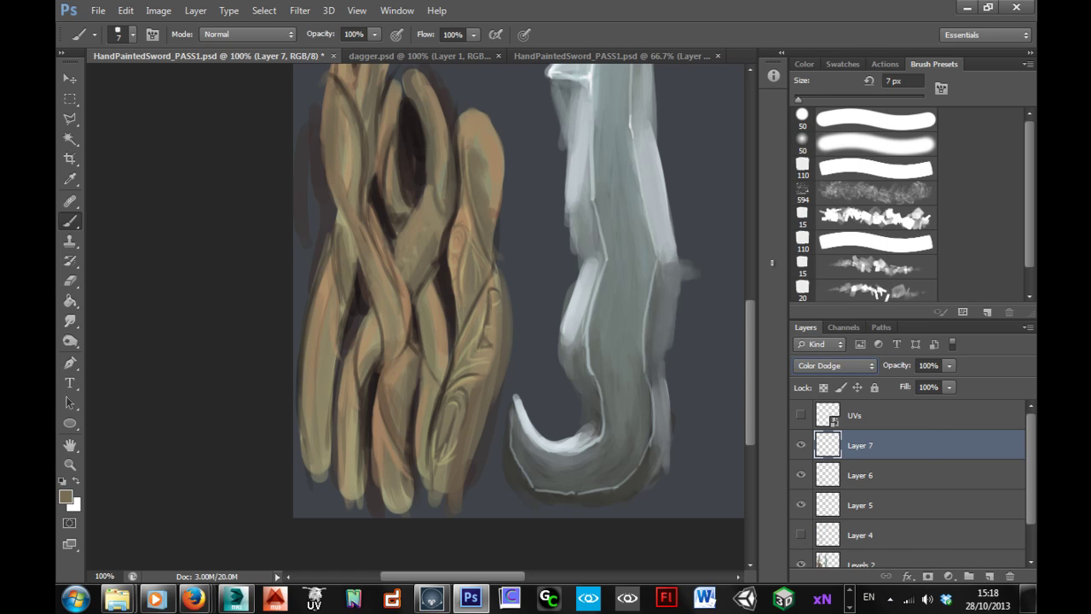
alt+click(464, 383)
- Try brightening the handle's vines with broad strokes of an 80 px brush on the Color Dodge layer
key(bracketright)
key(bracketright)
key(bracketright)
key(bracketright)
key(bracketright)
key(bracketright)
key(bracketright)
key(bracketright)
key(bracketright)
key(bracketright)
mouse_move(345, 251)
mouse_down()
mouse_move(397, 242)
mouse_move(438, 279)
mouse_move(375, 401)
mouse_move(439, 422)
mouse_move(427, 495)
mouse_up()
drag(357, 290, 349, 130)
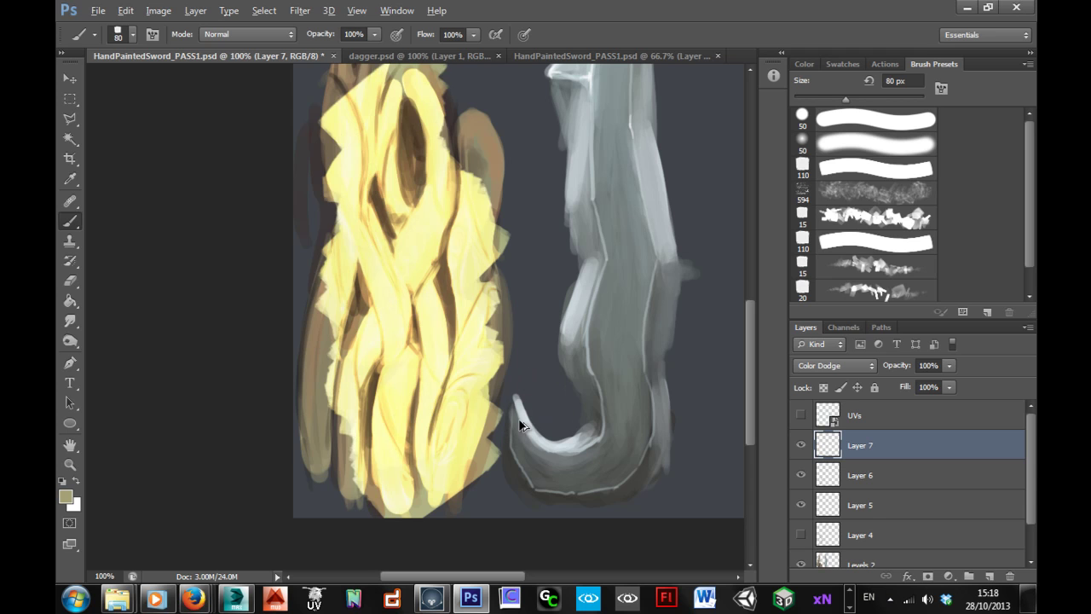
key(ctrl+alt+z)
key(ctrl+alt+z)
key(ctrl+alt+z)
key(ctrl+alt+z)
- Paint a glow around the rounded top and outer edge of the rightmost vine with a much smaller brush
key(bracketleft)
key(bracketleft)
key(bracketleft)
key(bracketleft)
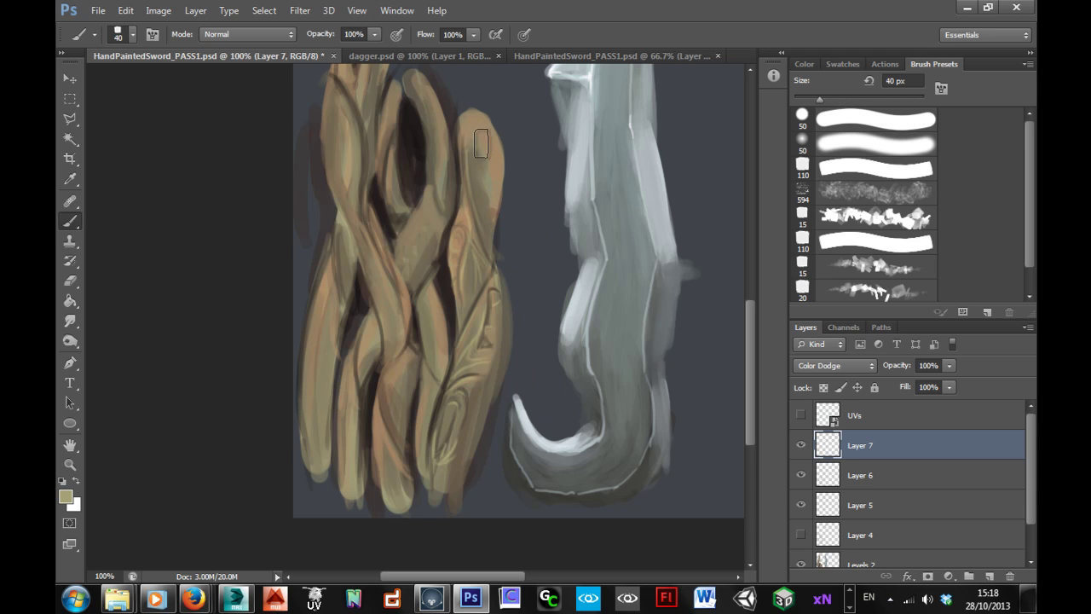
key(bracketleft)
key(bracketleft)
mouse_move(461, 132)
mouse_down()
mouse_move(490, 134)
mouse_move(473, 135)
mouse_move(475, 125)
mouse_move(491, 145)
mouse_move(499, 194)
mouse_up()
- Brighten the carved swirls and raised areas along the rightmost vine with a 30 px brush
key(bracketright)
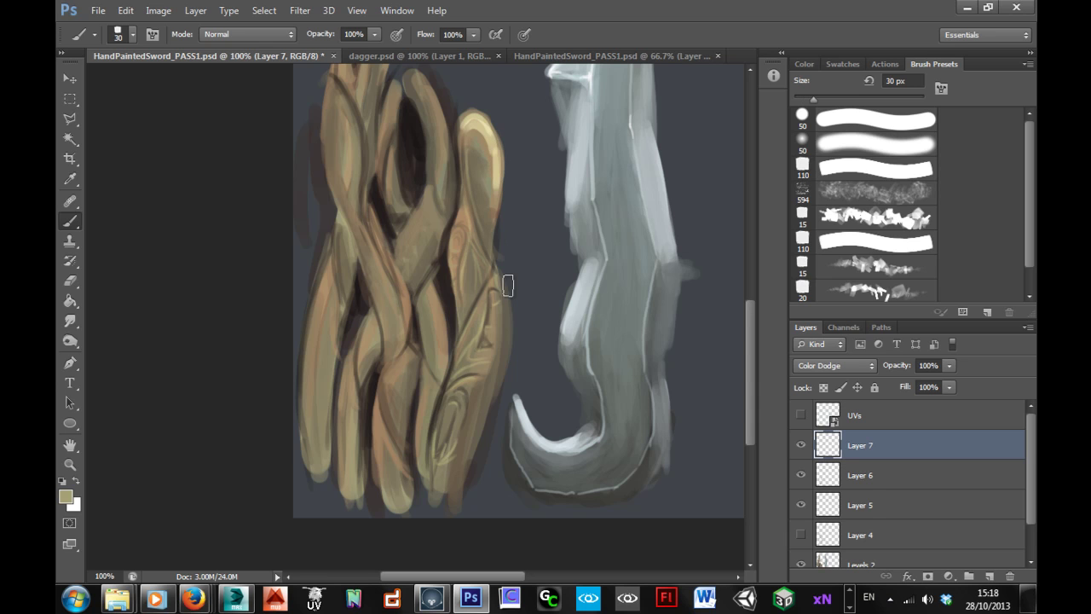
mouse_move(508, 285)
mouse_down()
mouse_move(496, 320)
mouse_move(491, 290)
mouse_move(465, 344)
mouse_move(512, 351)
mouse_up()
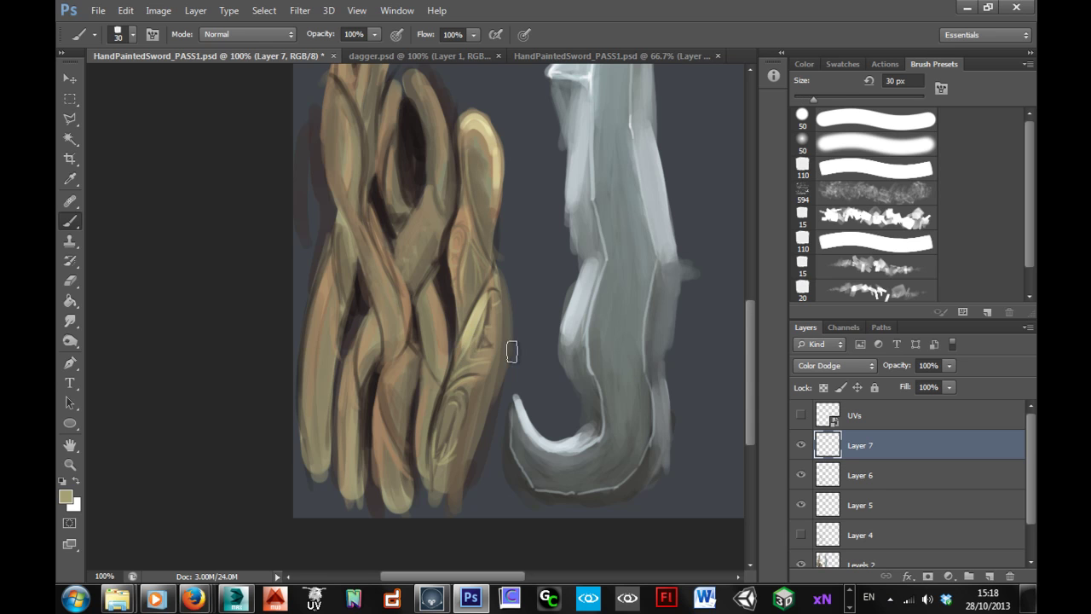
drag(501, 314, 489, 408)
mouse_move(454, 397)
mouse_down()
mouse_move(456, 461)
mouse_move(468, 400)
mouse_move(462, 462)
mouse_move(473, 442)
mouse_move(453, 484)
mouse_up()
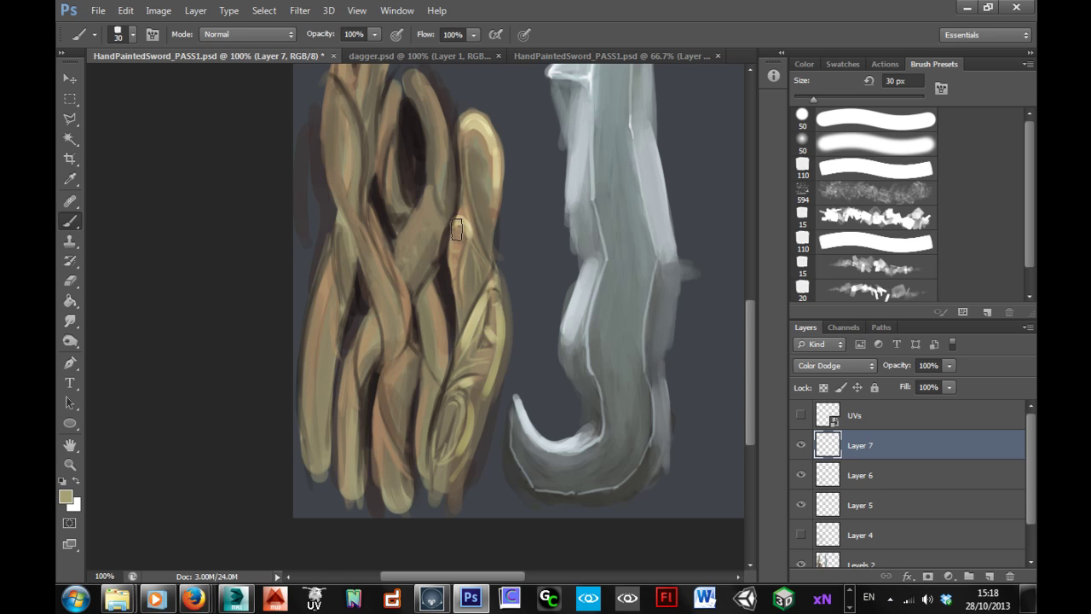
drag(457, 228, 455, 283)
drag(476, 135, 479, 198)
- Lower the Color Dodge layer's opacity to 69%
alt+click(531, 374)
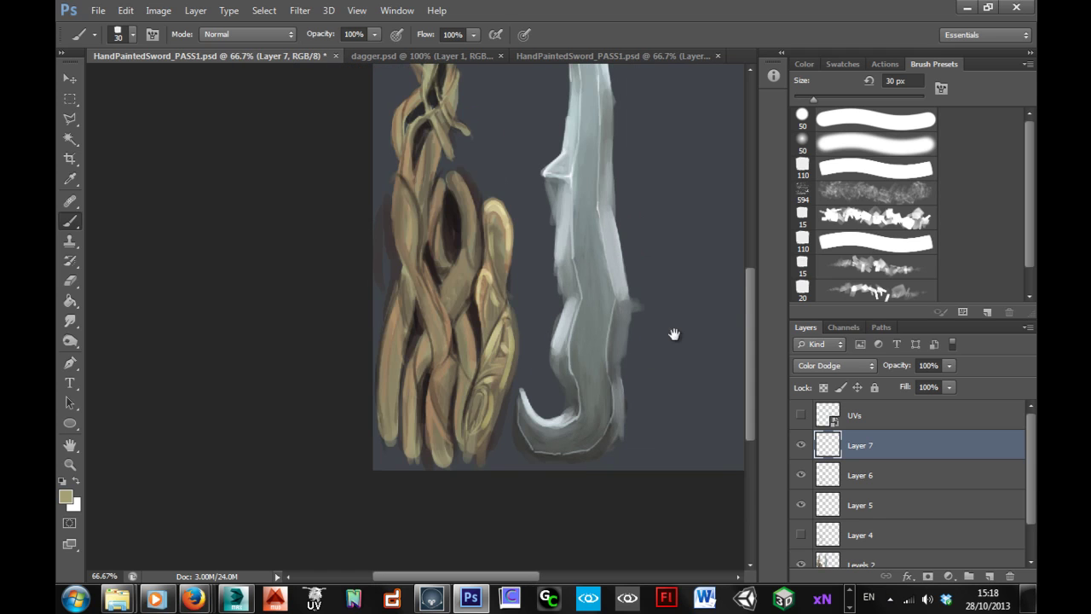
click(878, 366)
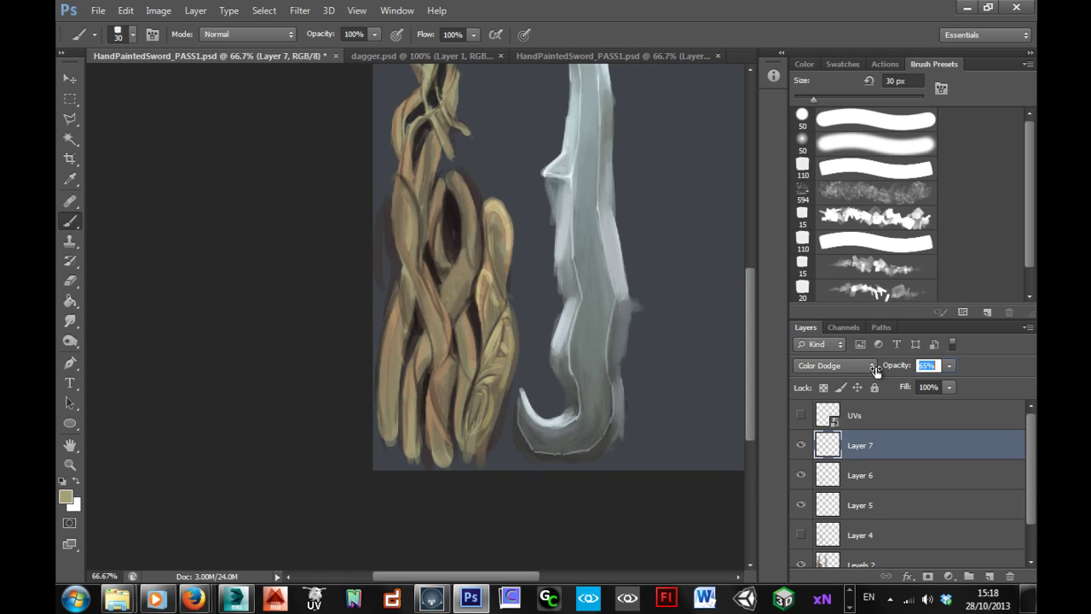
drag(903, 366, 887, 370)
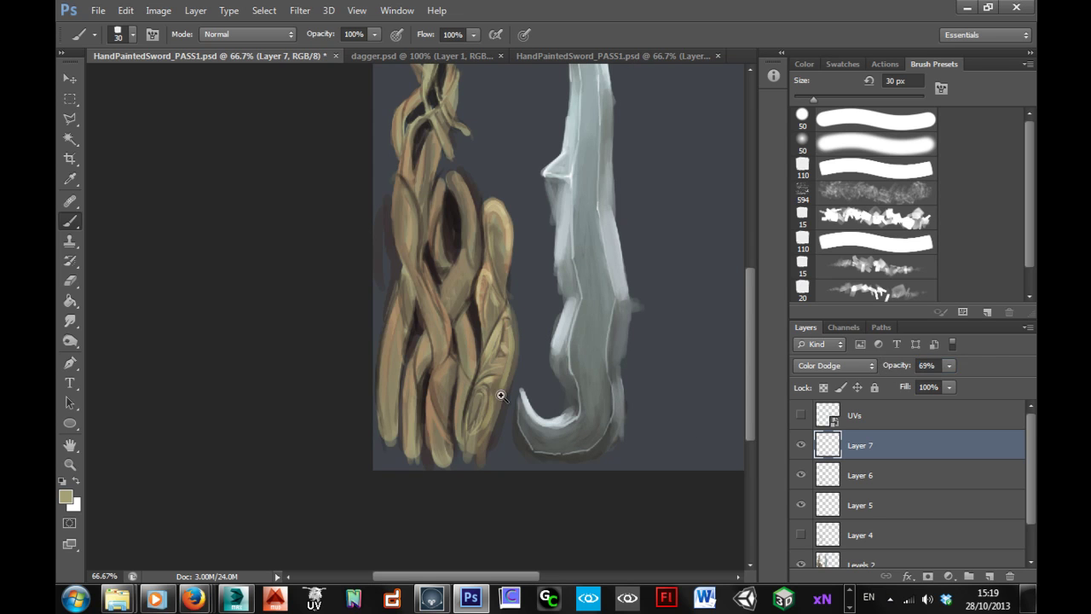
- Add a new layer above the Color Dodge layer and choose the square 110 px brush preset
ctrl+click(570, 415)
drag(484, 254, 455, 365)
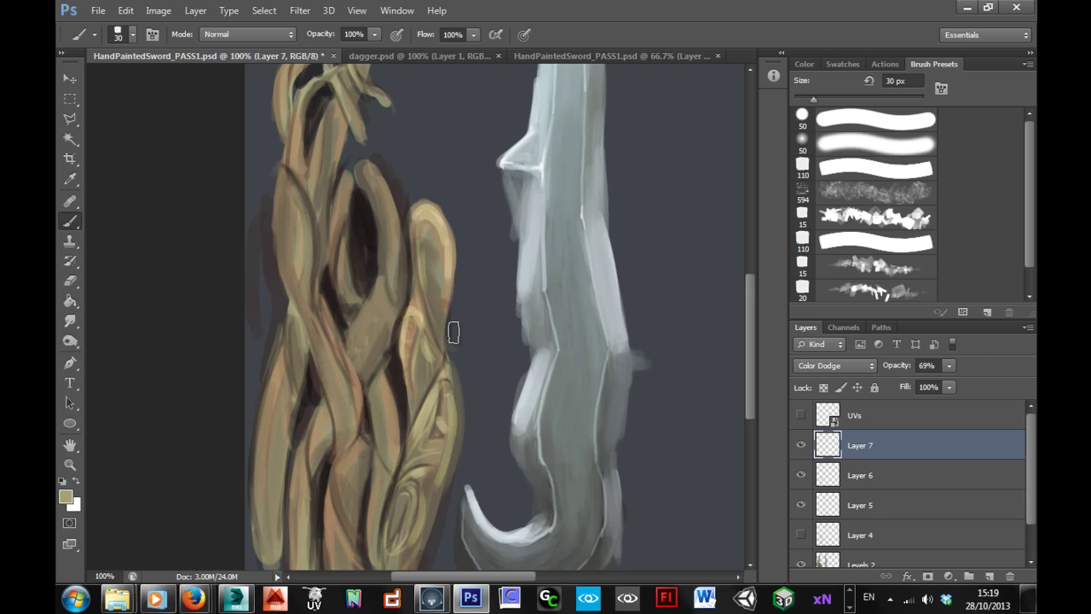
drag(473, 482, 482, 447)
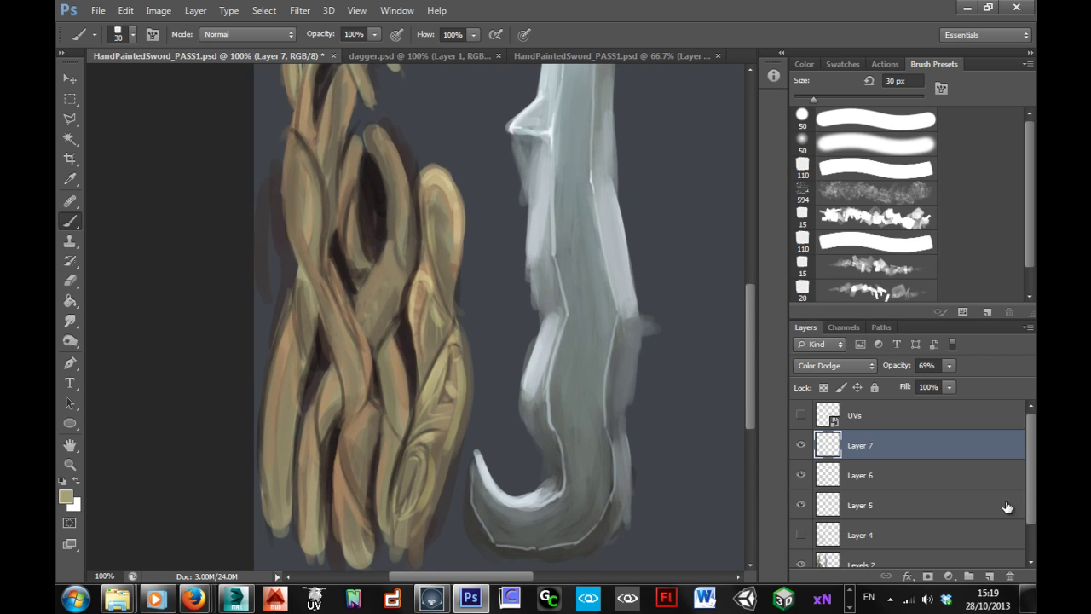
click(989, 576)
click(857, 171)
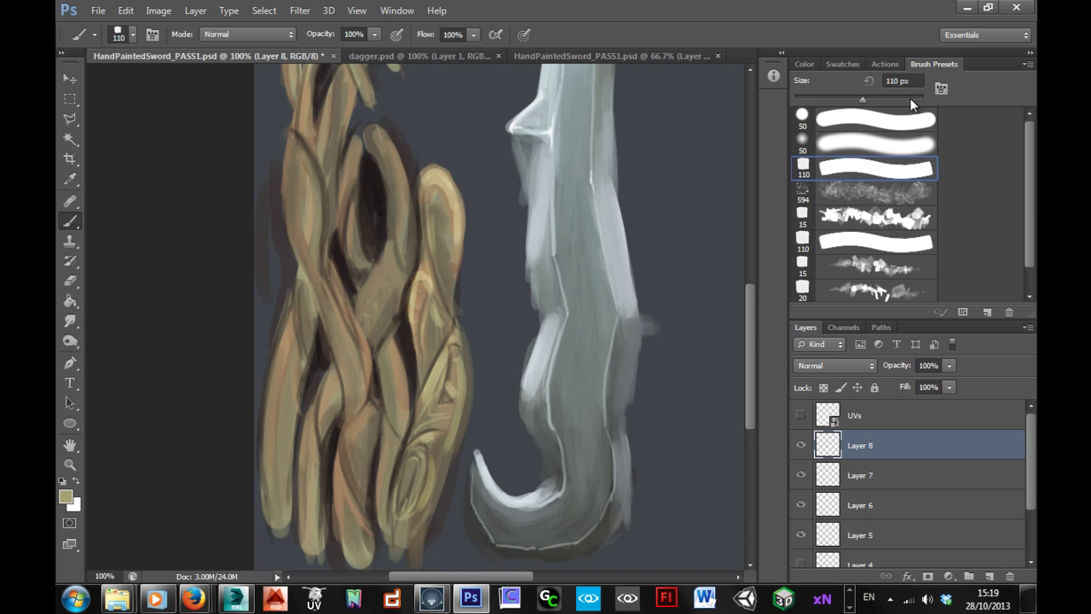
- Set the brush tip's spacing to 136% and its size jitter to 100% in the brush settings
click(941, 89)
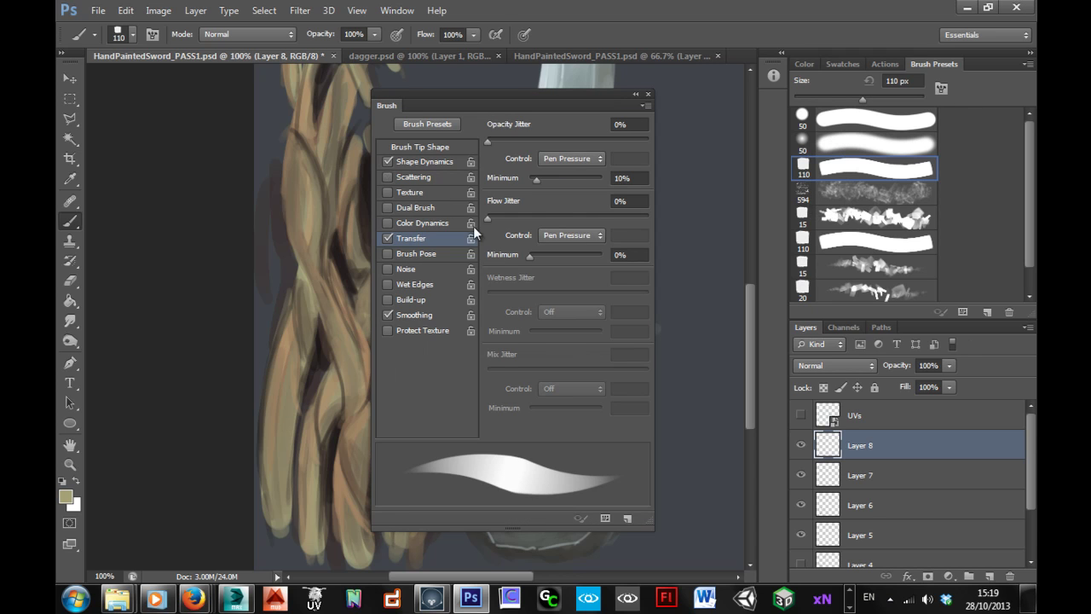
click(425, 161)
click(424, 146)
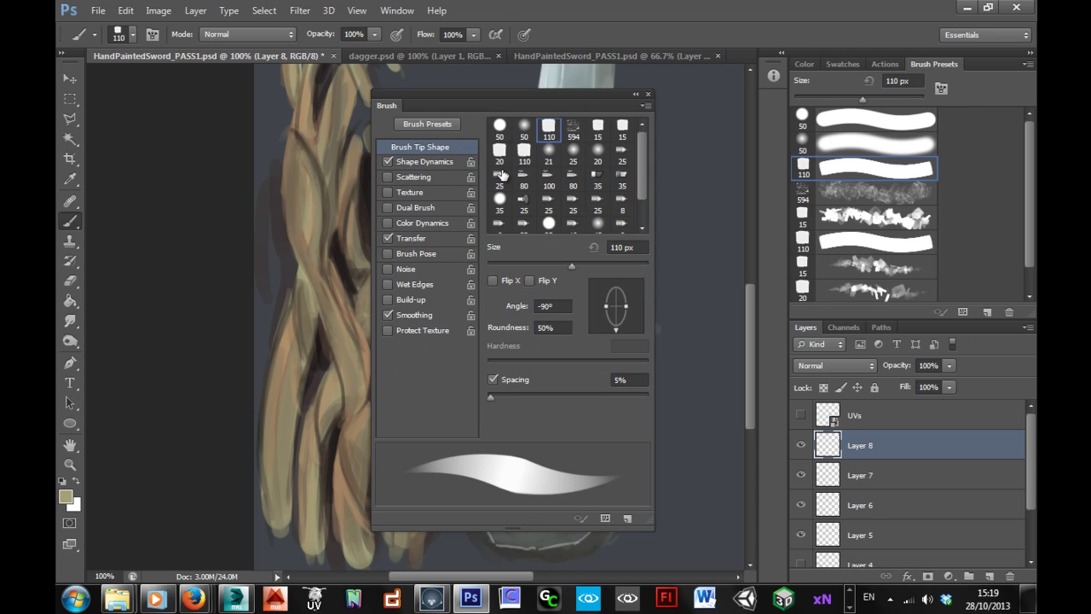
drag(490, 397, 504, 399)
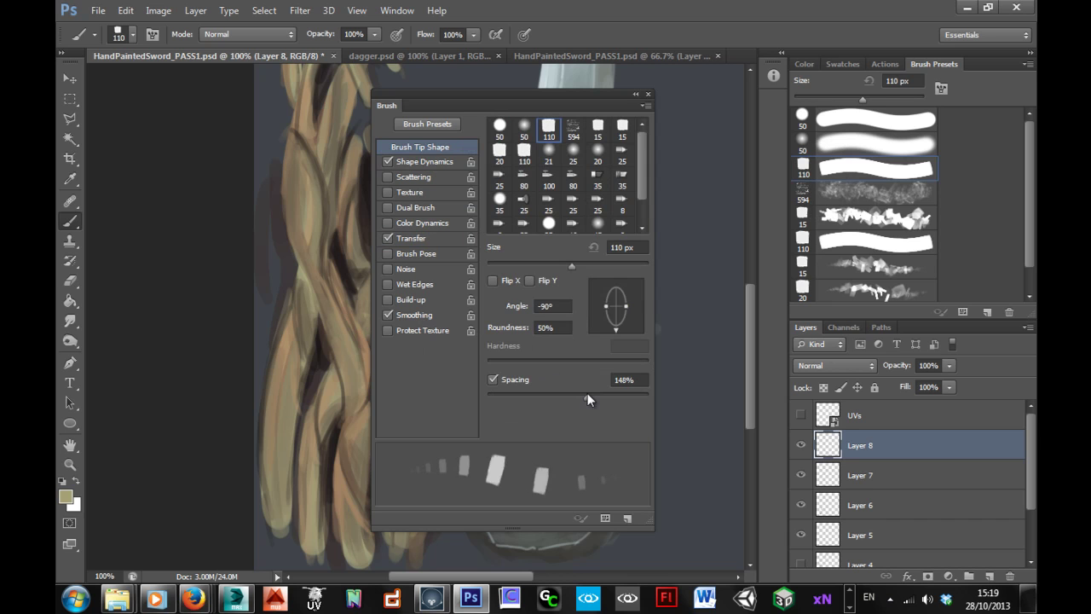
drag(587, 398, 583, 398)
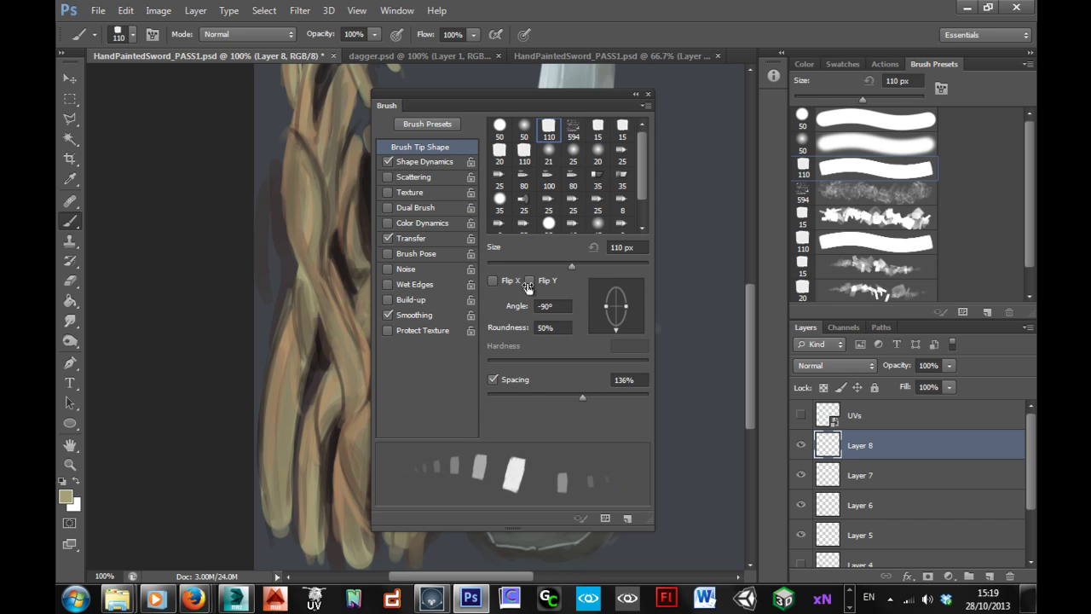
click(422, 162)
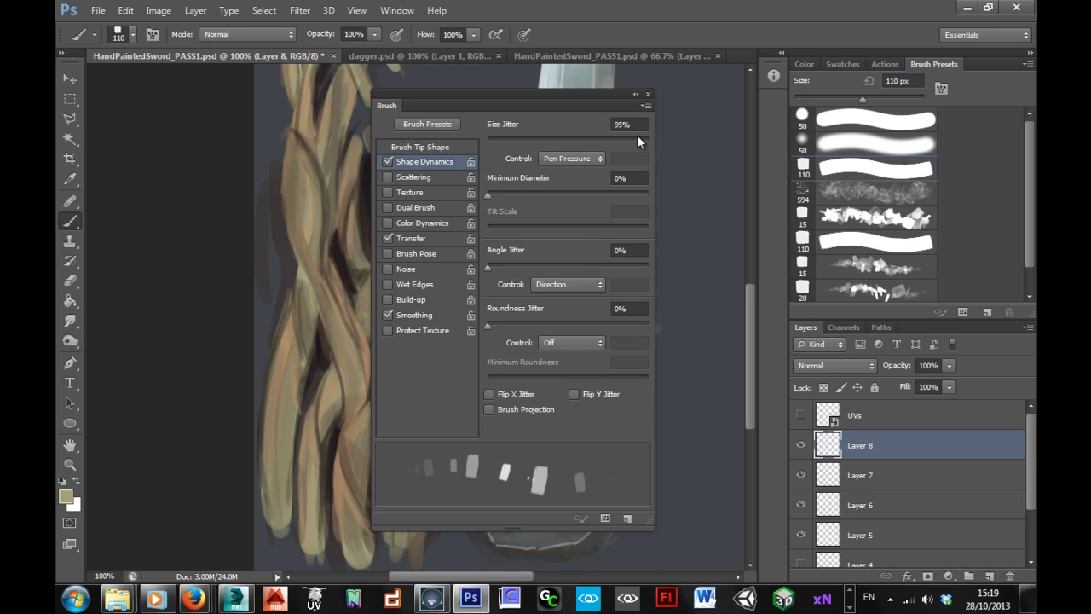
click(648, 138)
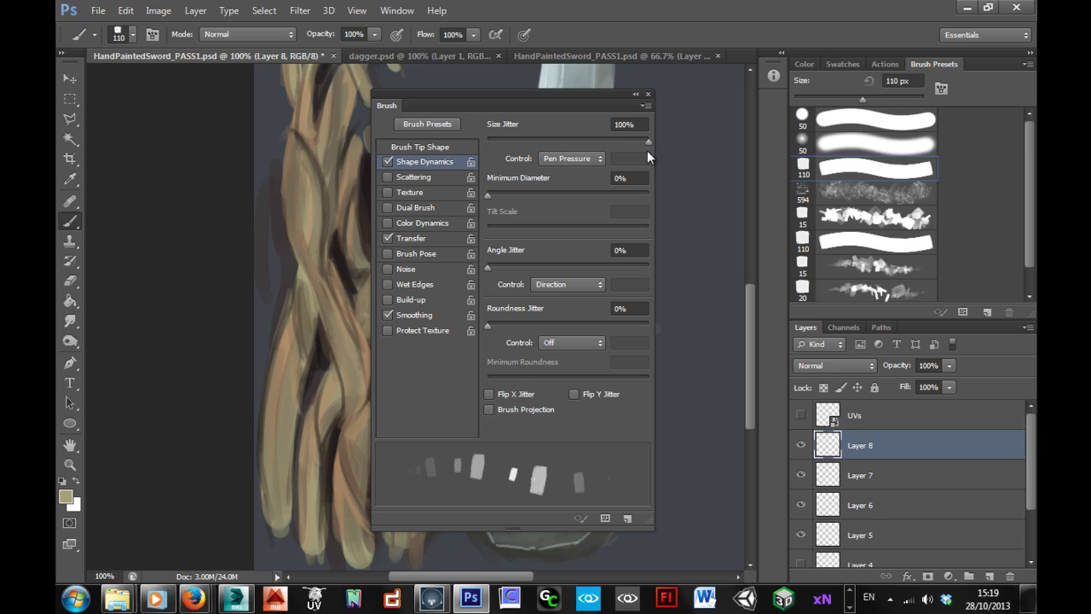
- Set the brush's angle jitter and roundness jitter to 100% and enable scattering
drag(489, 267, 650, 267)
drag(498, 330, 653, 330)
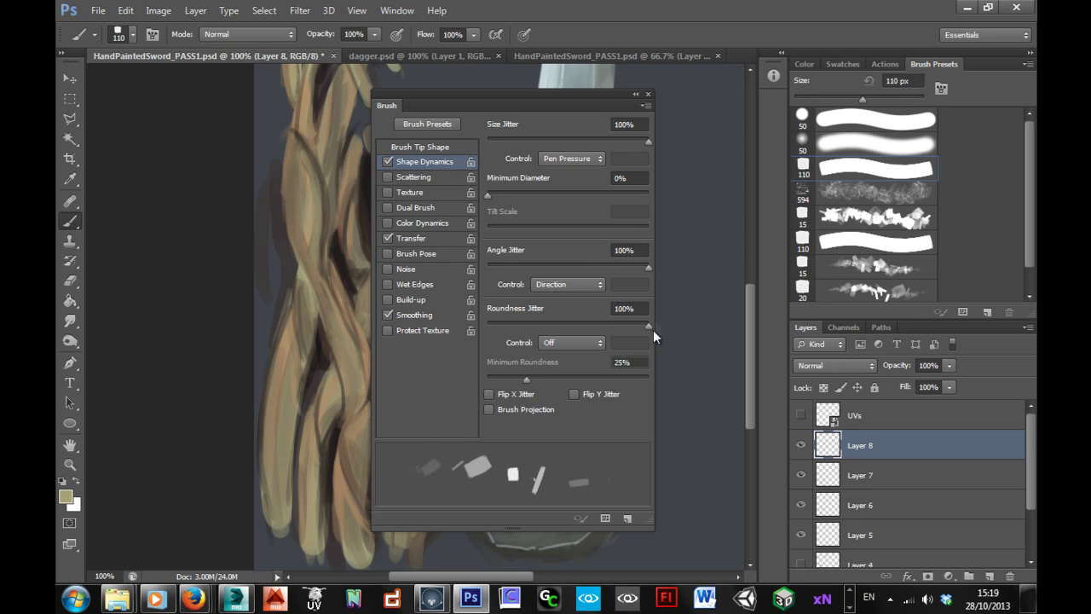
click(427, 176)
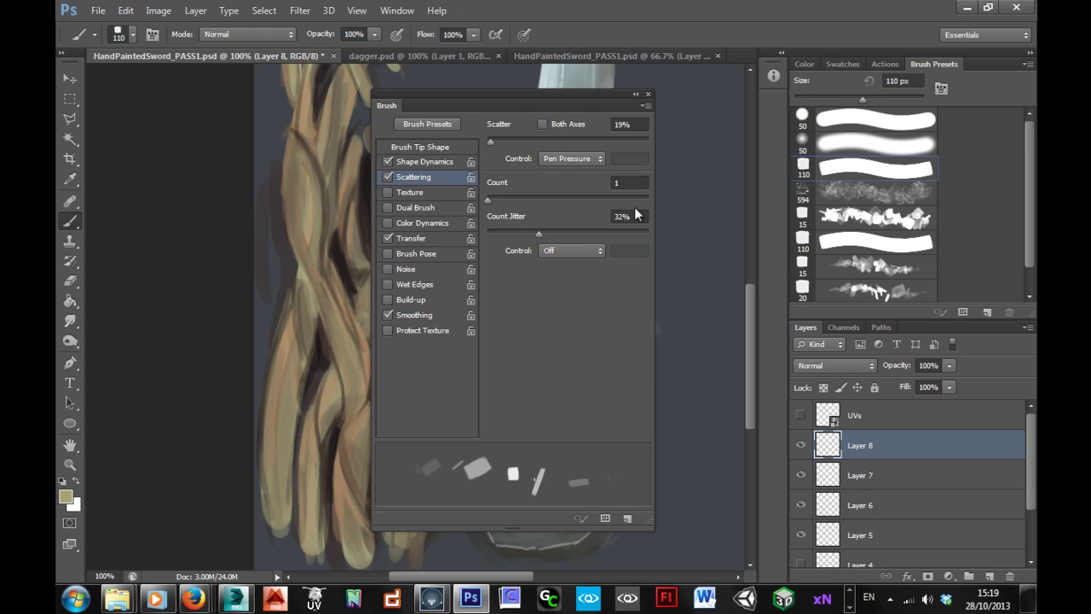
- Set the brush's opacity jitter to 100% in the Transfer settings and close the brush settings
click(422, 239)
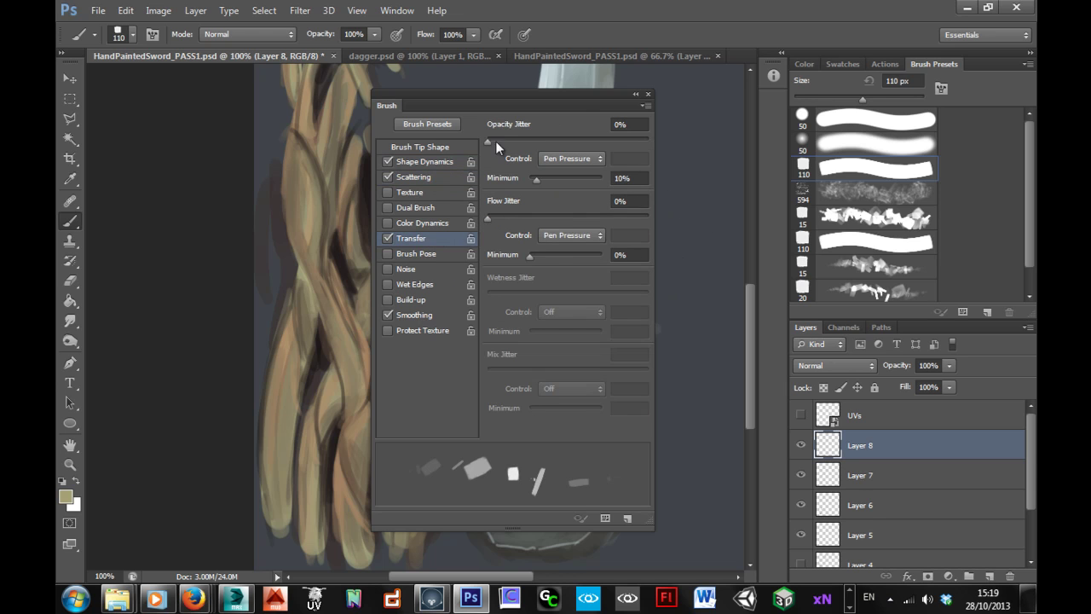
drag(497, 141, 663, 143)
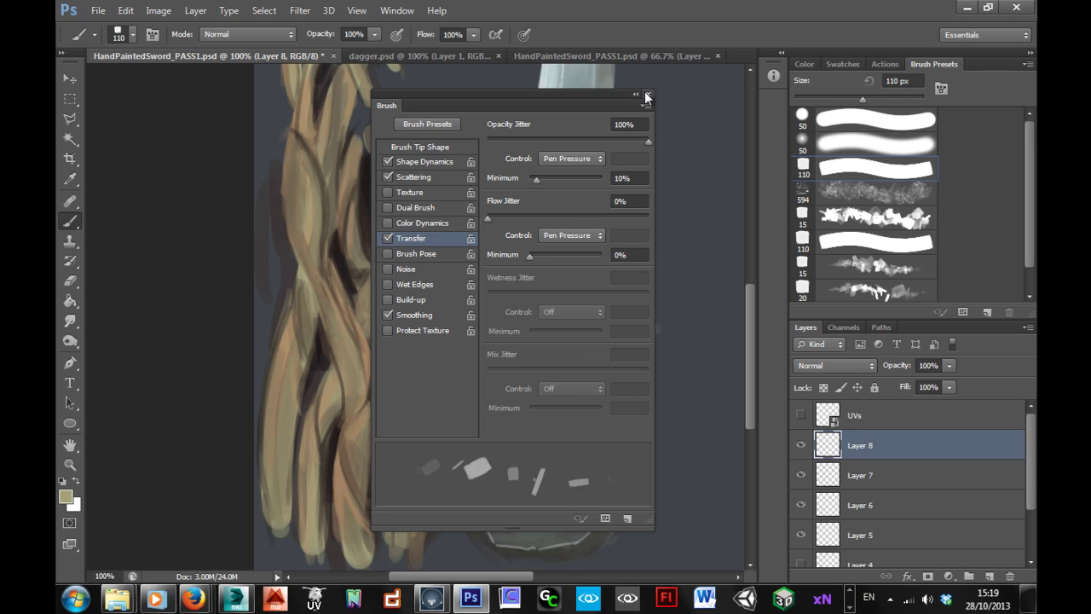
key(F5)
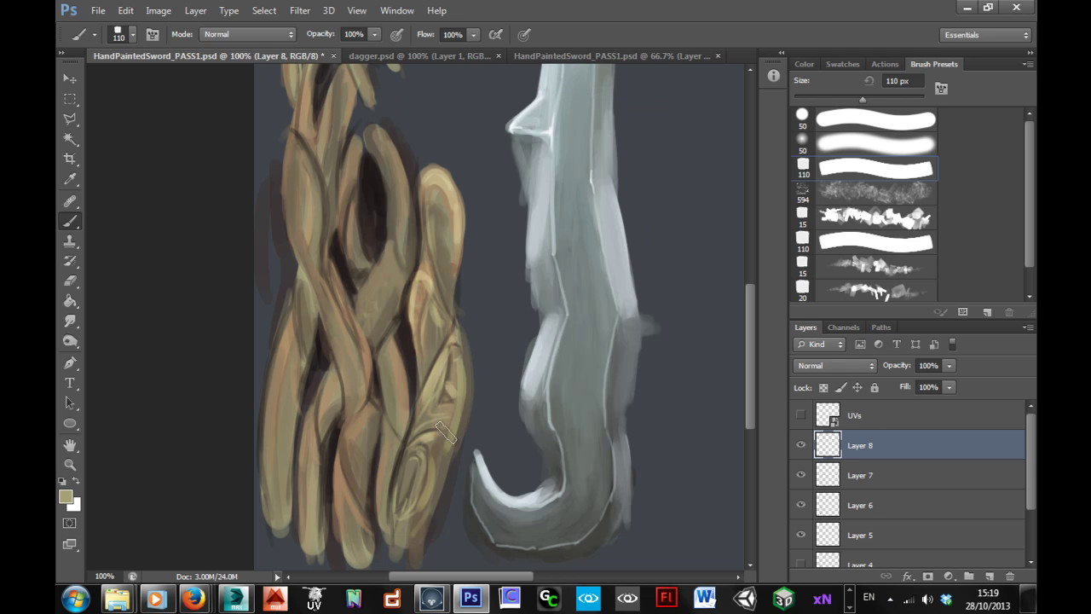
- Sample the dark shadow colour between the vines and try an 80 px stroke near the rightmost vine's upper end
alt+click(415, 355)
key(bracketleft)
key(bracketleft)
key(bracketleft)
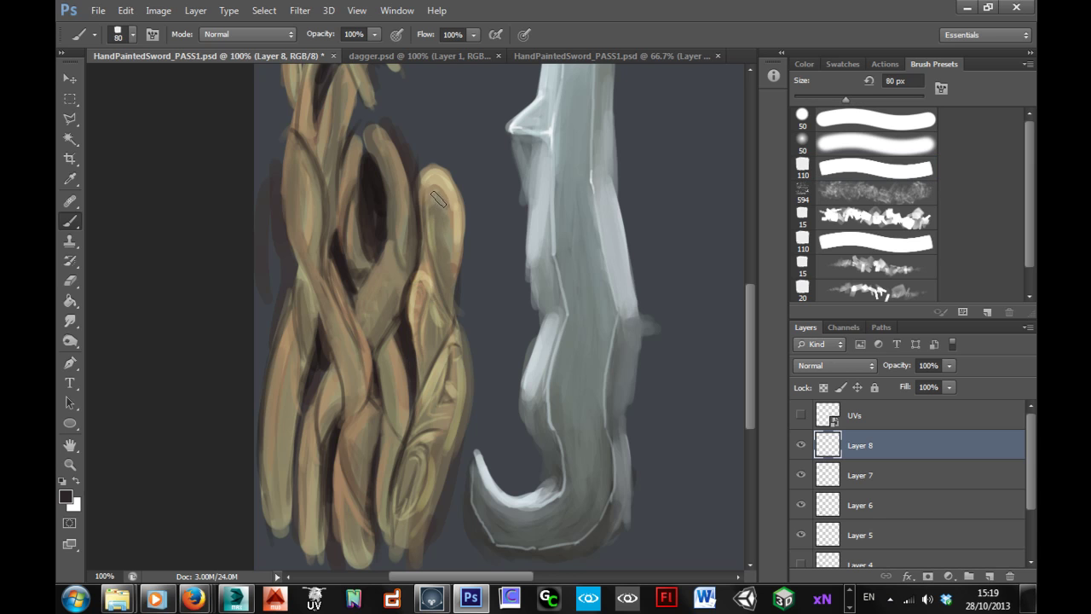
drag(431, 204, 454, 249)
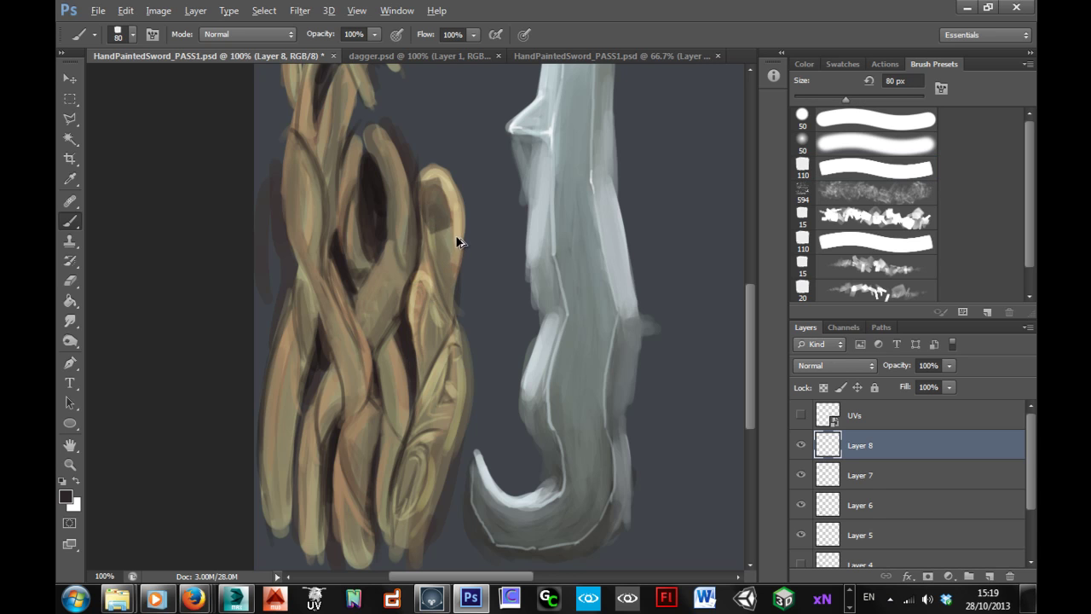
key(ctrl+z)
- Scatter small dark square marks down the whole rightmost vine, using brush sizes from 15 to 35 px
key(bracketleft)
key(bracketleft)
key(bracketleft)
key(bracketleft)
key(bracketleft)
key(bracketleft)
key(bracketleft)
mouse_move(435, 196)
mouse_down()
mouse_move(447, 287)
mouse_move(452, 241)
mouse_up()
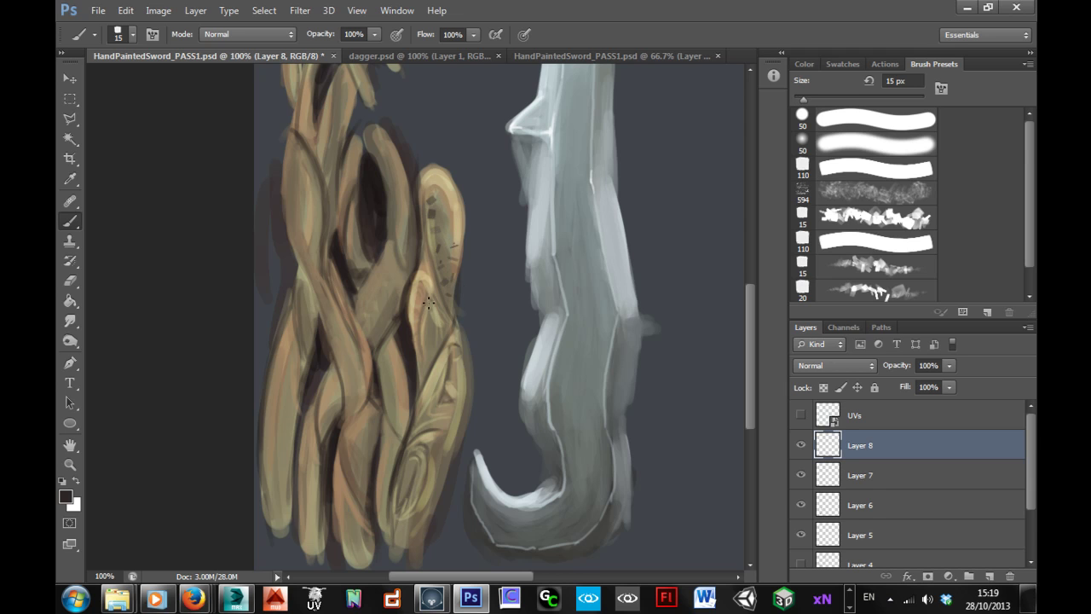
drag(420, 289, 424, 326)
mouse_move(428, 324)
mouse_down()
mouse_move(424, 423)
mouse_move(452, 418)
mouse_move(470, 443)
mouse_move(445, 463)
mouse_move(436, 448)
mouse_move(430, 532)
mouse_move(427, 510)
mouse_move(401, 535)
mouse_up()
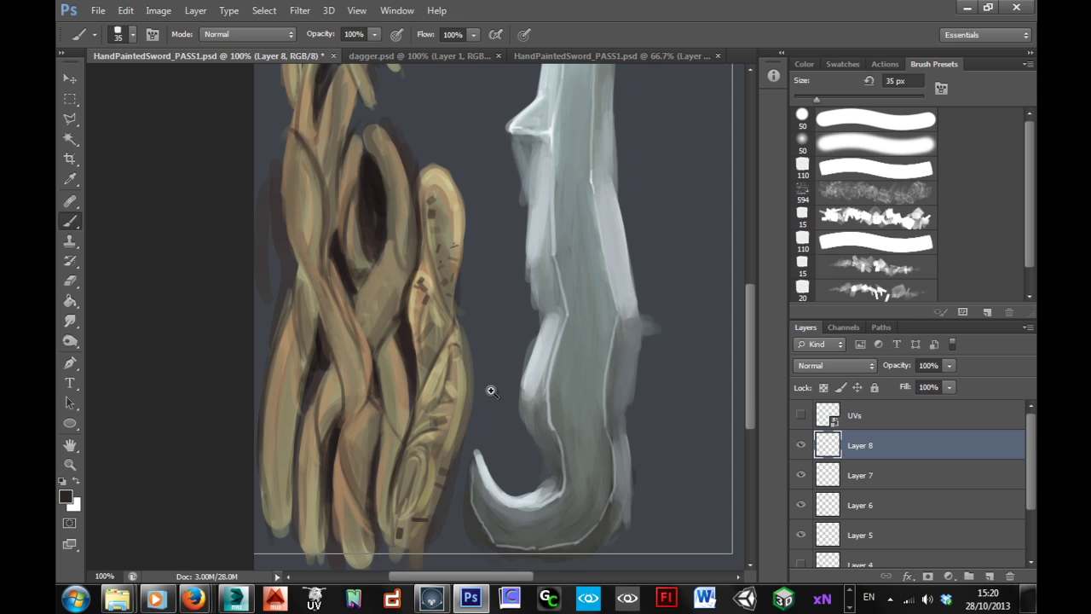
- Choose the square 110 px brush preset, reduce it to 4 px and paint light tan edges on the upper vine's dark marks
ctrl+click(487, 302)
drag(443, 182, 502, 373)
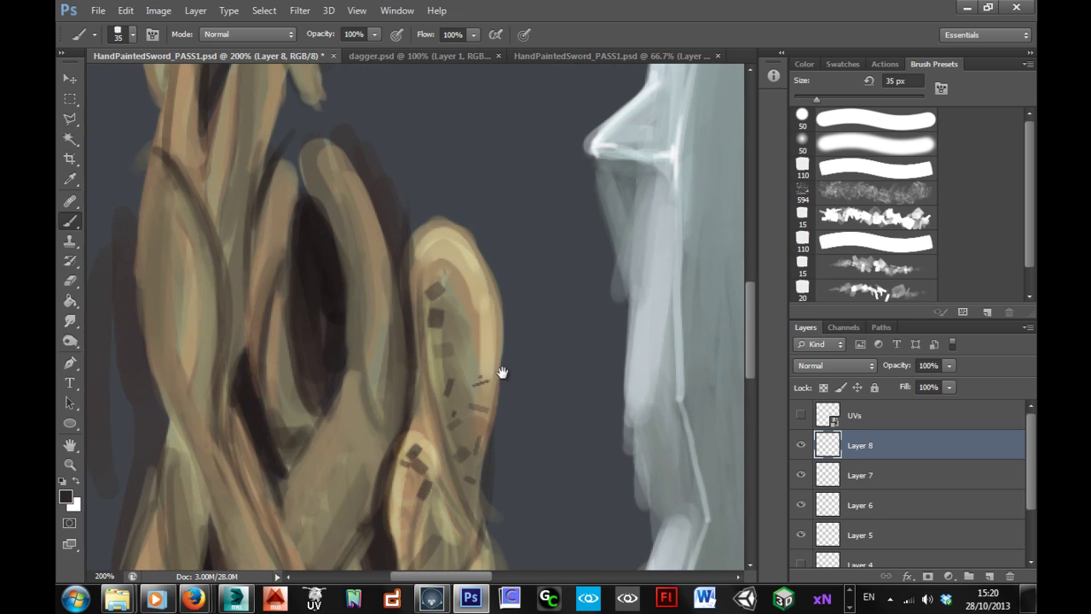
click(866, 171)
key(bracketleft)
key(bracketleft)
key(bracketleft)
key(bracketleft)
key(bracketleft)
key(bracketleft)
key(bracketleft)
key(bracketleft)
key(bracketleft)
key(bracketleft)
key(bracketleft)
key(bracketleft)
key(bracketleft)
key(bracketleft)
key(bracketleft)
alt+click(475, 247)
key(bracketleft)
drag(432, 349, 456, 358)
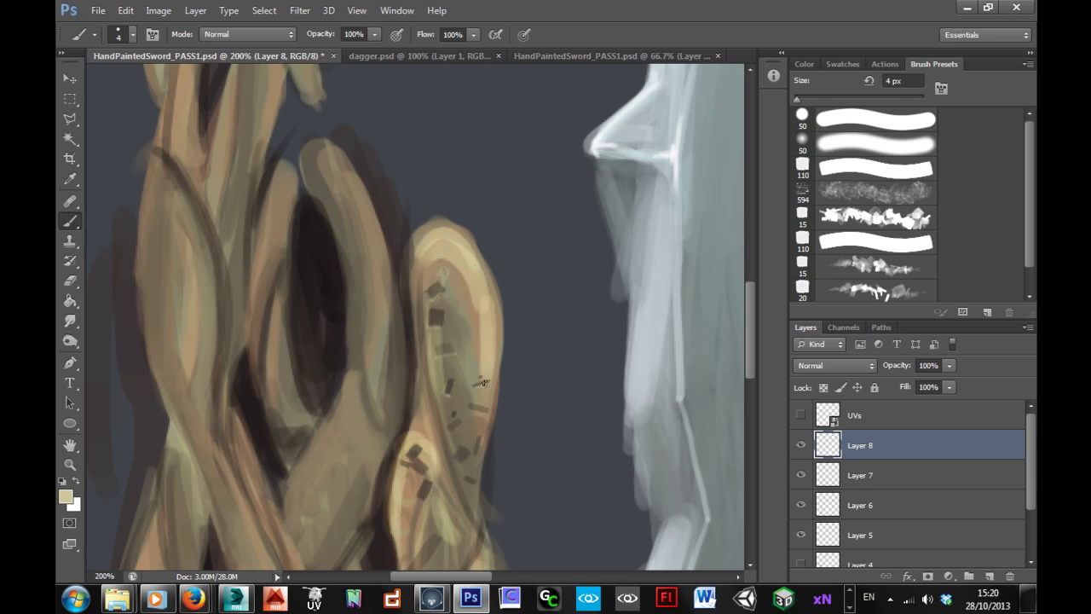
drag(470, 406, 483, 414)
- Cover the topmost dark marks on the vine's second section with sampled brown and tan tones, using a 10 px brush
mouse_move(459, 453)
mouse_down()
mouse_move(466, 461)
mouse_move(517, 388)
mouse_up()
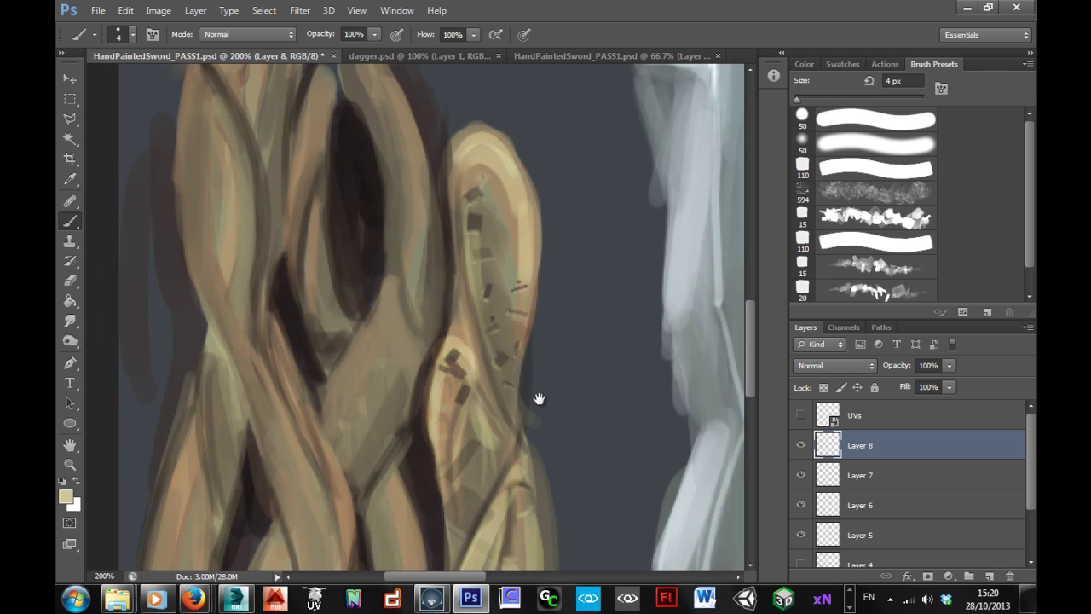
alt+click(459, 379)
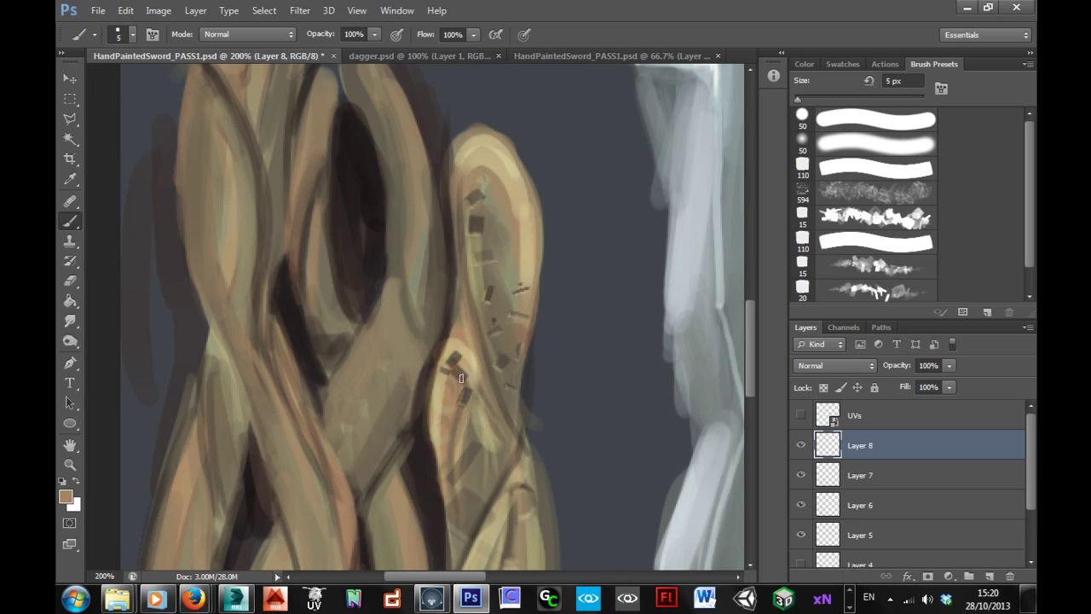
key(bracketright)
key(bracketright)
key(bracketright)
key(bracketright)
key(bracketright)
key(bracketright)
alt+click(458, 359)
drag(459, 359, 461, 364)
- Blend sampled tan and olive tones into the lower part of the vine's second section
drag(489, 479, 507, 410)
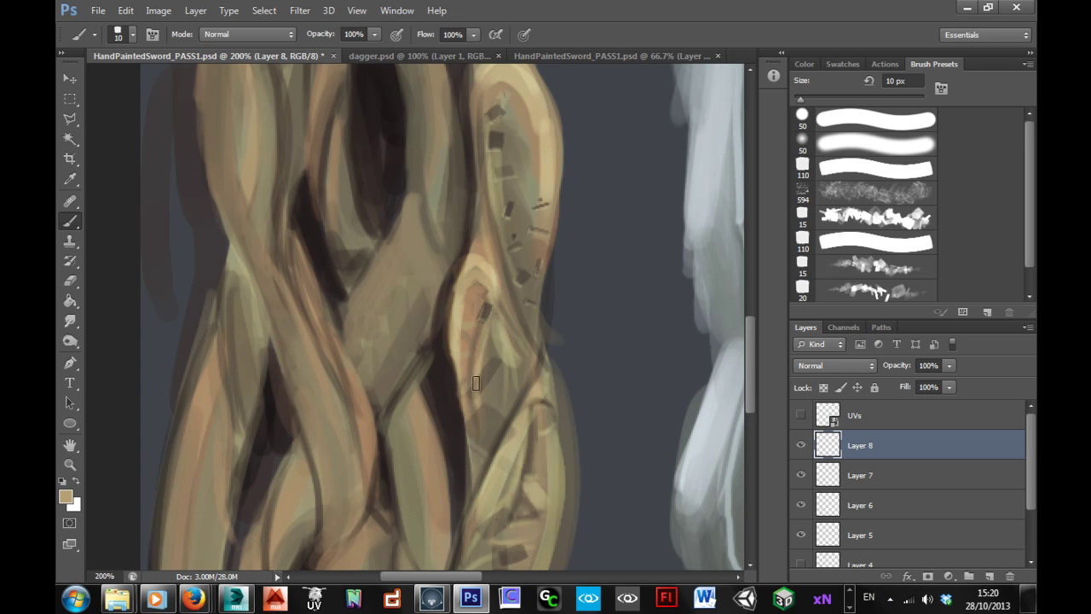
alt+click(474, 379)
alt+click(512, 353)
key(bracketleft)
key(bracketleft)
key(bracketleft)
key(bracketleft)
- Sample the dark colour between the vines and darken the small marks on the rightmost vine with a 6 px brush
alt+click(399, 168)
key(bracketright)
key(bracketright)
key(bracketright)
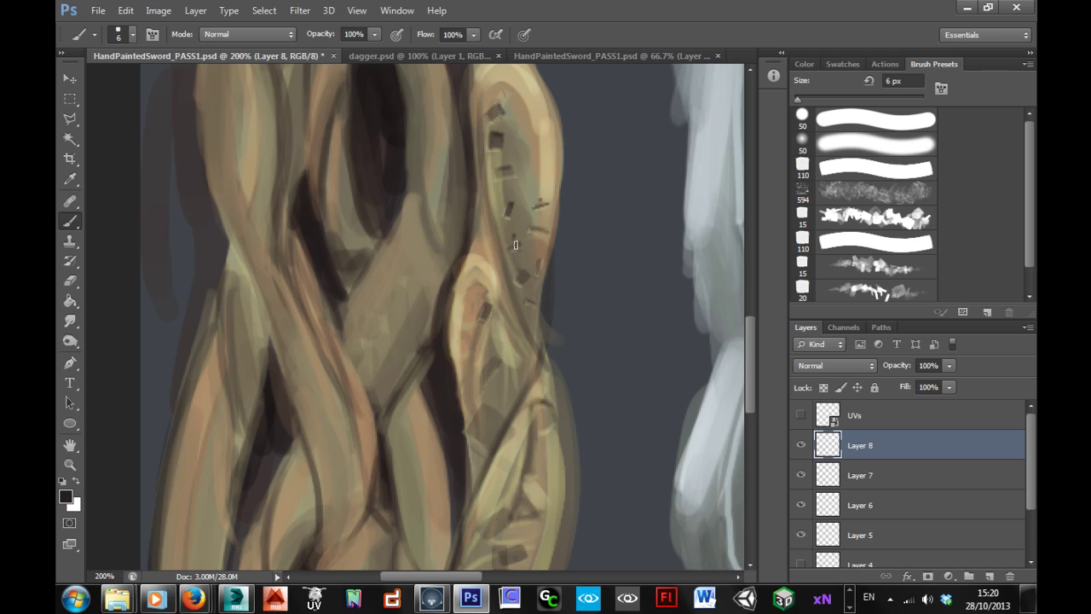
drag(510, 248, 521, 243)
- Paint dark accents along the carved leaf shape on the lower rightmost vine with an 8 px brush
alt+click(575, 395)
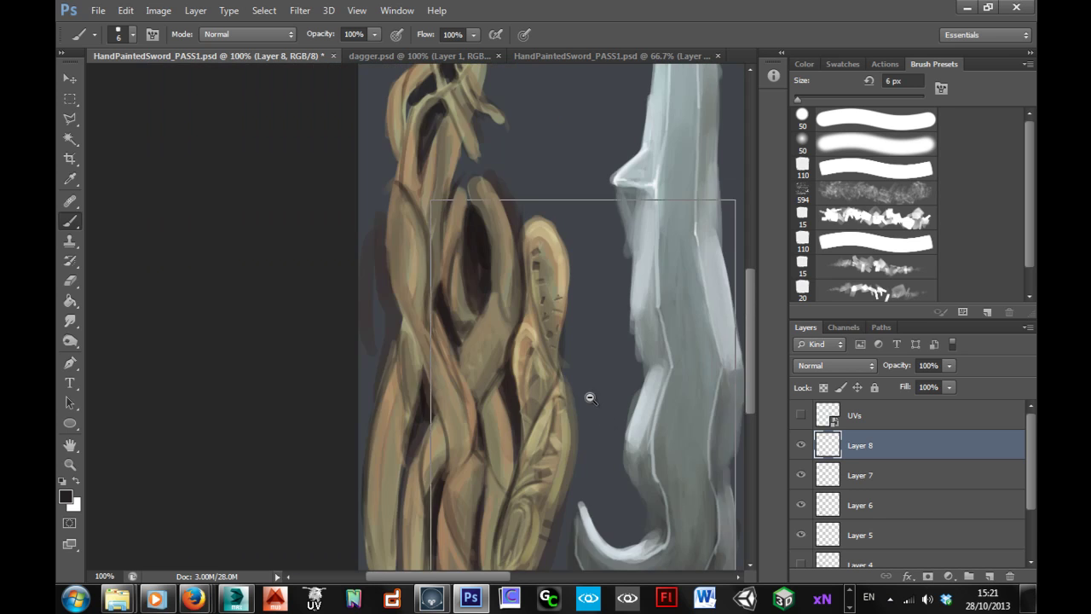
alt+click(590, 398)
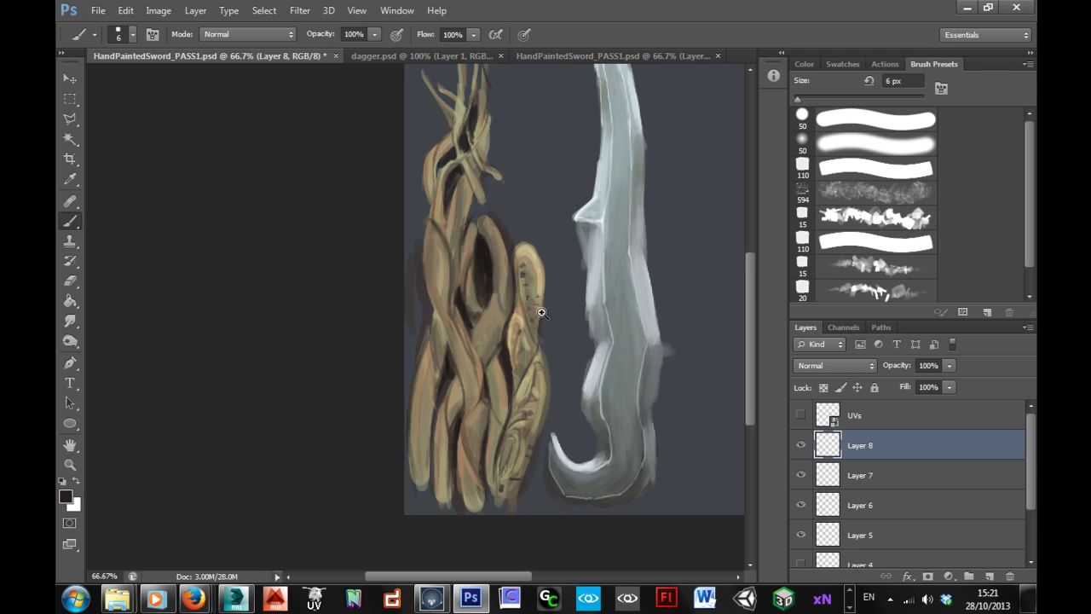
ctrl+click(544, 341)
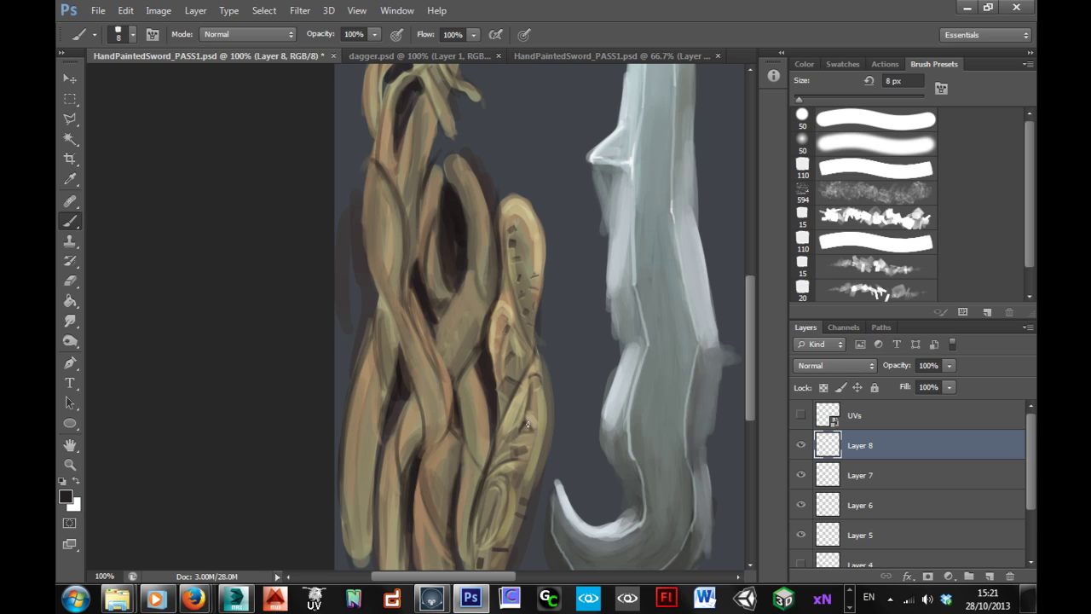
drag(526, 401, 511, 442)
- Sample lighter olive tones and paint strokes over the carved details and inner edge of the rightmost vine
alt+click(526, 425)
alt+click(515, 406)
drag(519, 434, 527, 427)
drag(493, 347, 499, 436)
drag(496, 382, 497, 425)
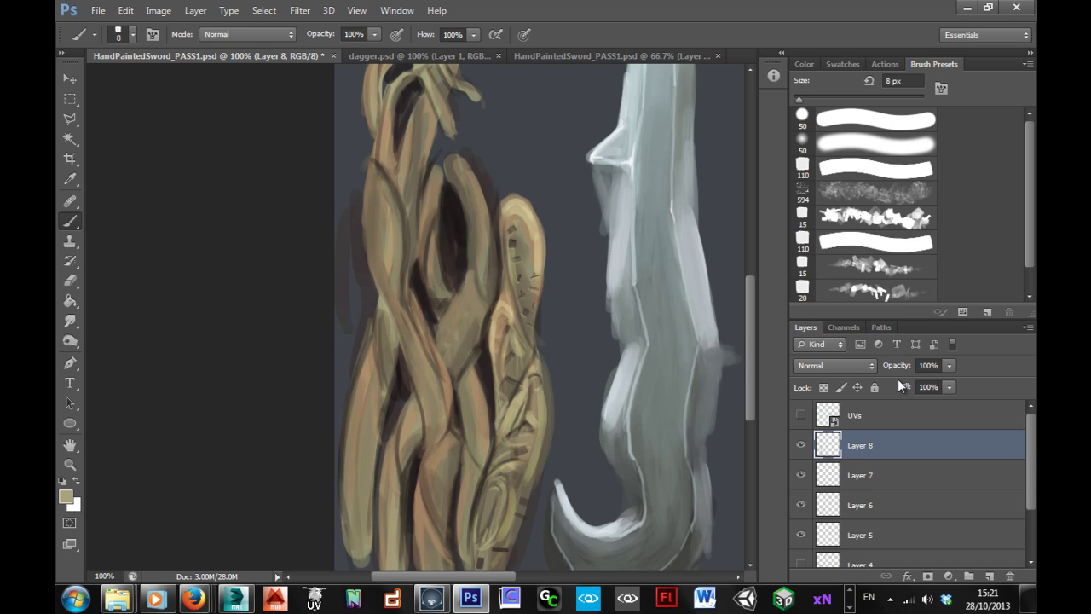
- Try the Overlay blend mode on Layer 8 and set the layer's opacity to 62%
mouse_move(897, 367)
mouse_down()
mouse_move(845, 379)
mouse_move(899, 367)
mouse_up()
click(858, 366)
click(840, 191)
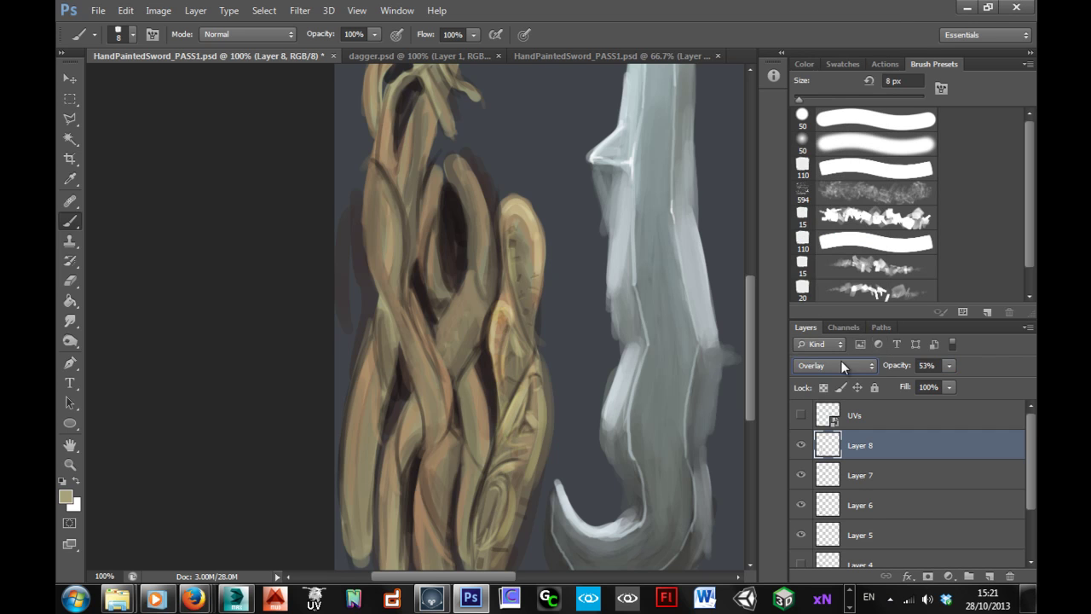
click(922, 366)
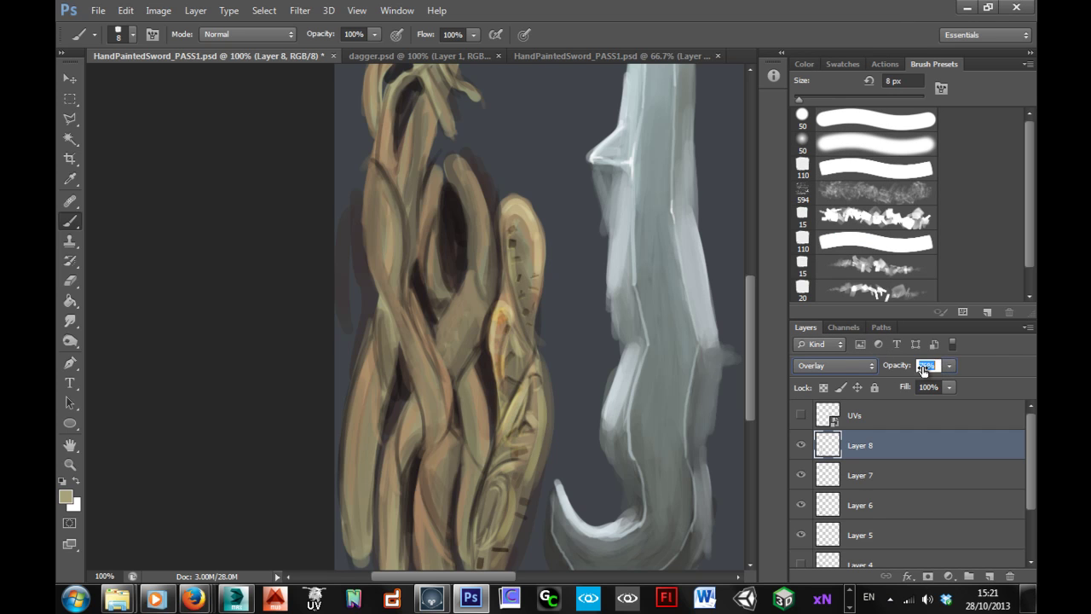
text(62)
- Set Layer 8's blend mode to Normal and review the vines and blade together
click(855, 367)
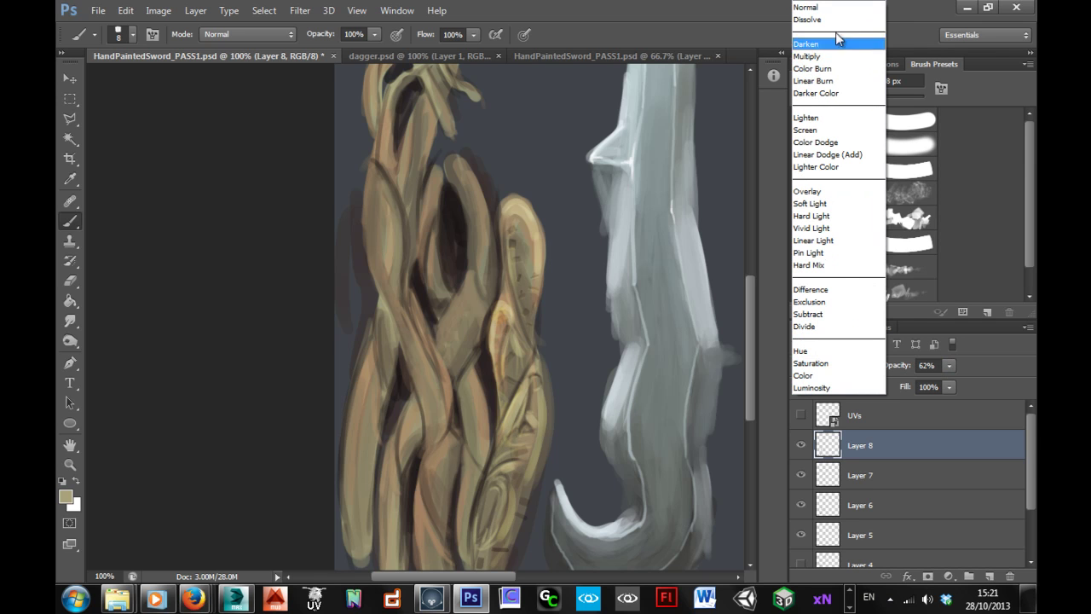
click(836, 10)
mouse_move(896, 372)
mouse_down()
mouse_move(906, 368)
mouse_move(886, 368)
mouse_up()
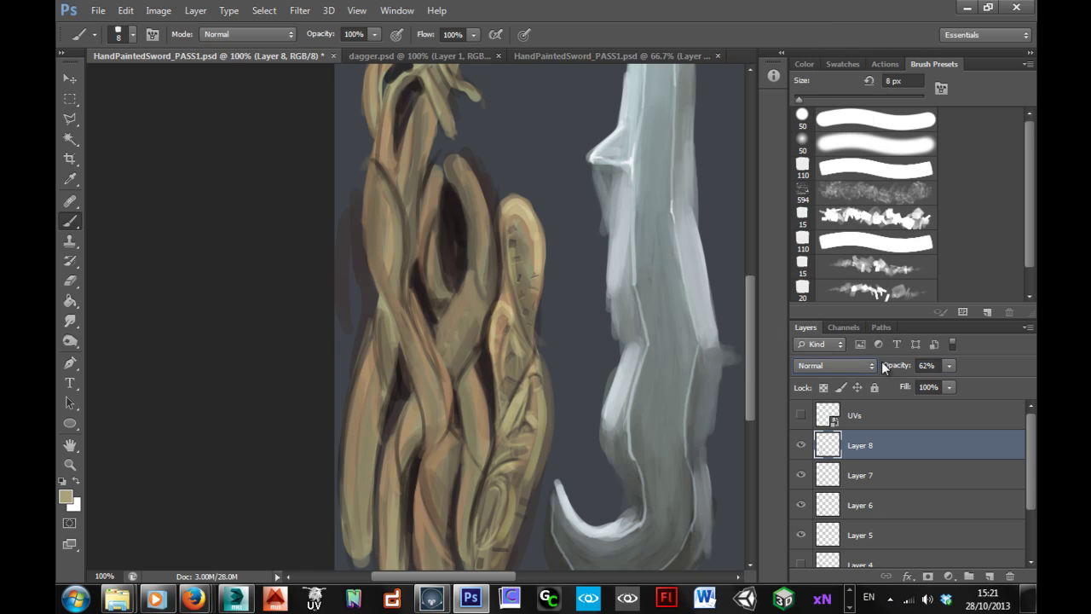
alt+click(641, 404)
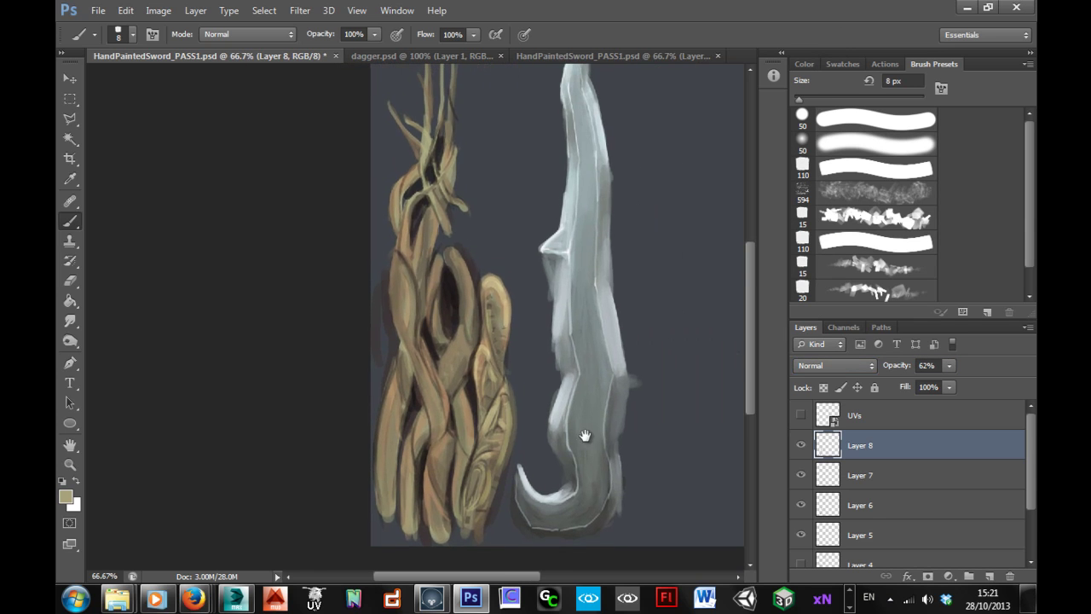
alt+click(603, 430)
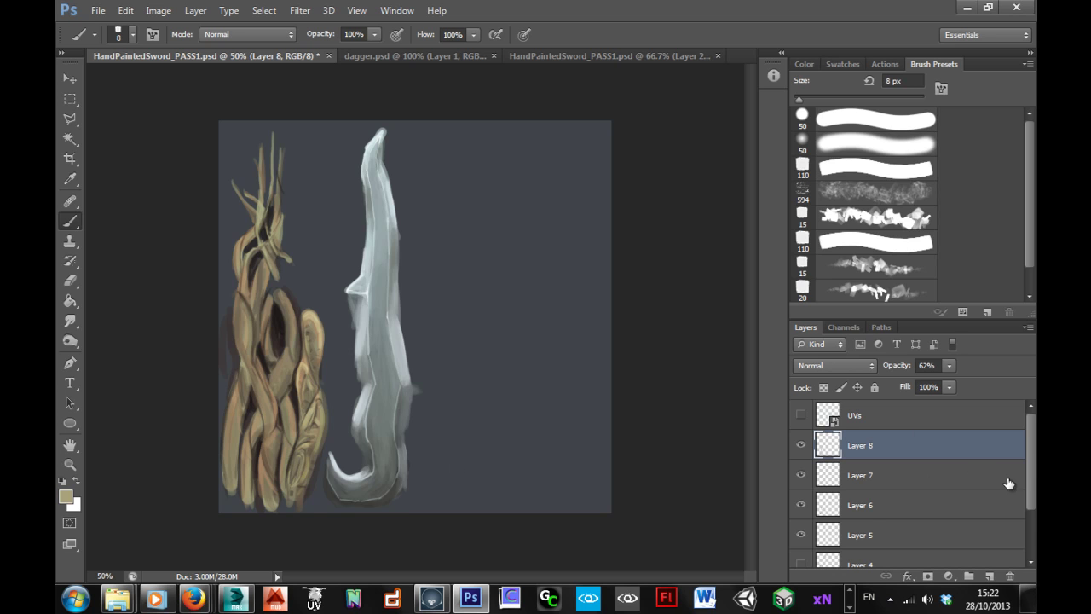
- Add a new layer above Layer 8 and sample a dark grey from the lower edge of the blade's hook
mouse_move(1031, 467)
mouse_down()
mouse_move(1030, 493)
mouse_move(1029, 461)
mouse_up()
click(990, 577)
ctrl+click(362, 380)
drag(403, 237, 400, 414)
ctrl+click(404, 474)
drag(355, 469, 460, 426)
ctrl+click(460, 412)
drag(503, 316, 489, 397)
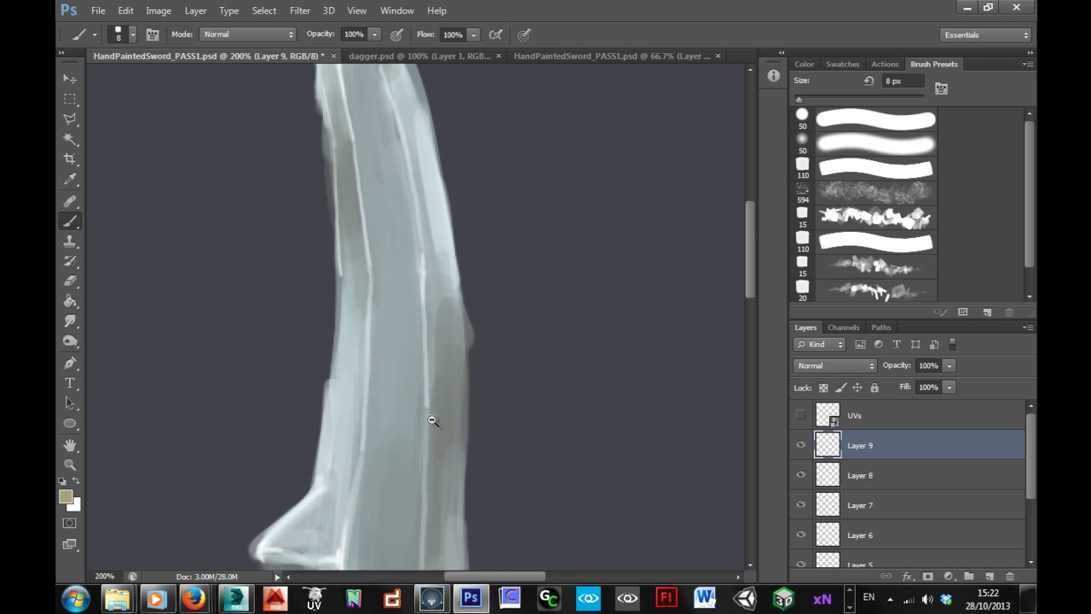
alt+click(432, 420)
drag(503, 558, 480, 287)
drag(468, 520, 499, 341)
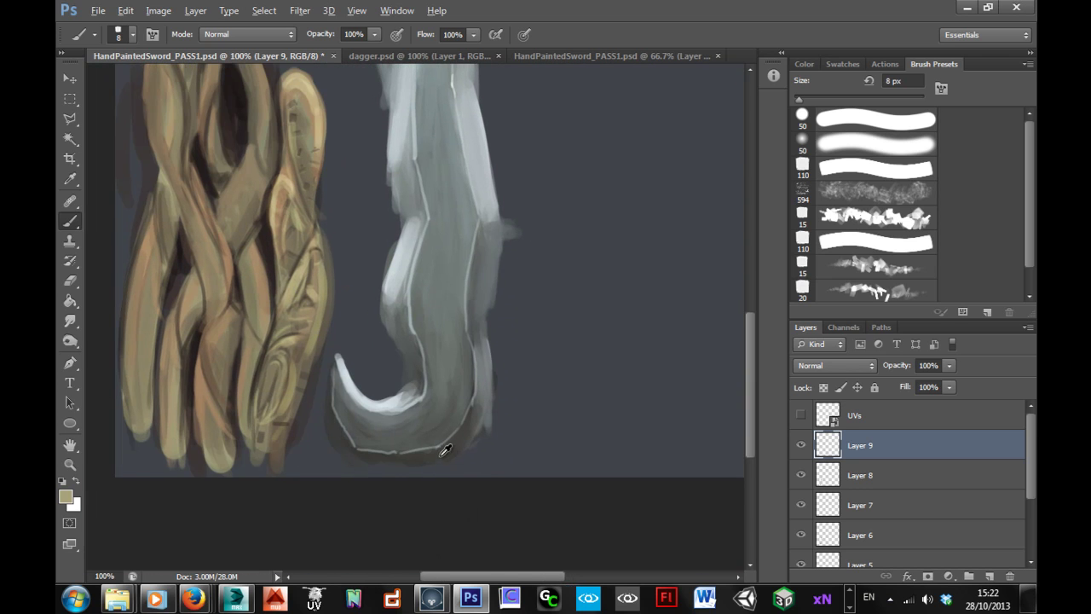
alt+click(442, 455)
- Paint a dark wedge-shaped notch across the edge highlight on the upper blade with a 5 px brush
drag(530, 85, 501, 312)
drag(505, 255, 501, 246)
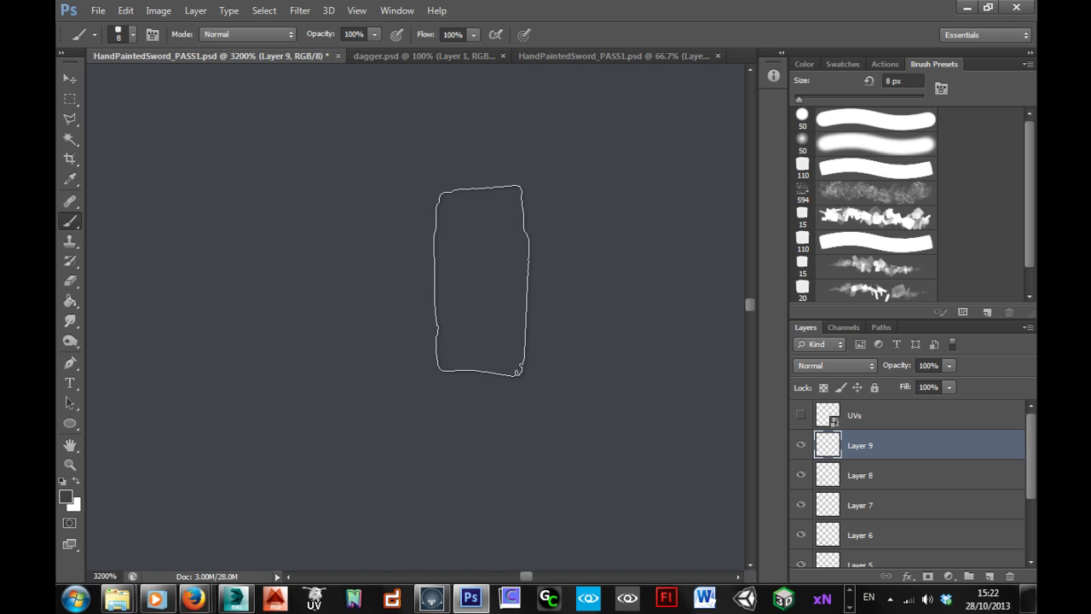
scroll(504, 344, down, 2)
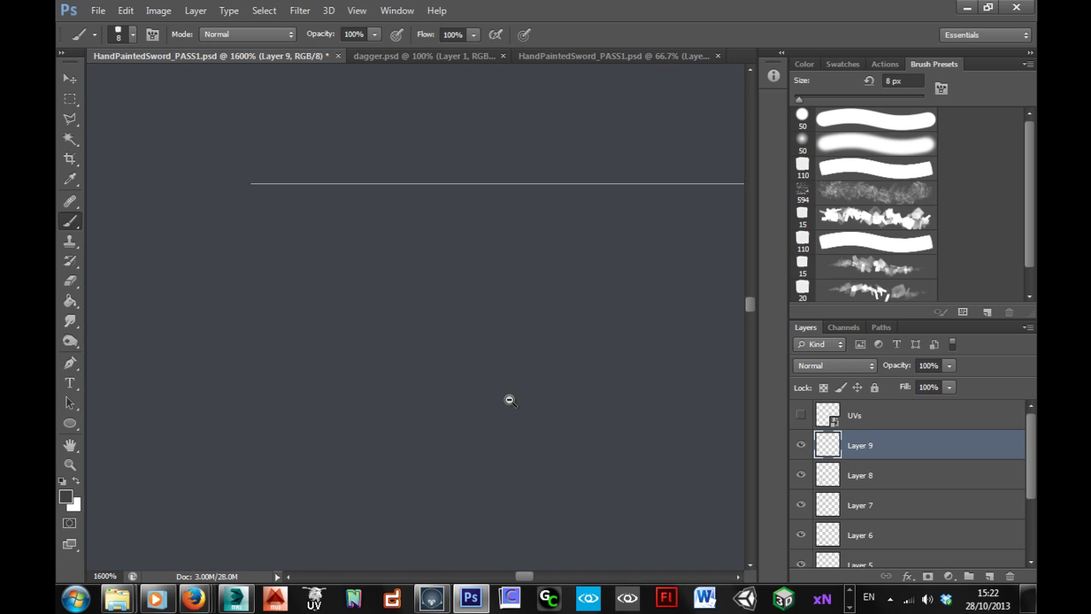
scroll(510, 400, down, 6)
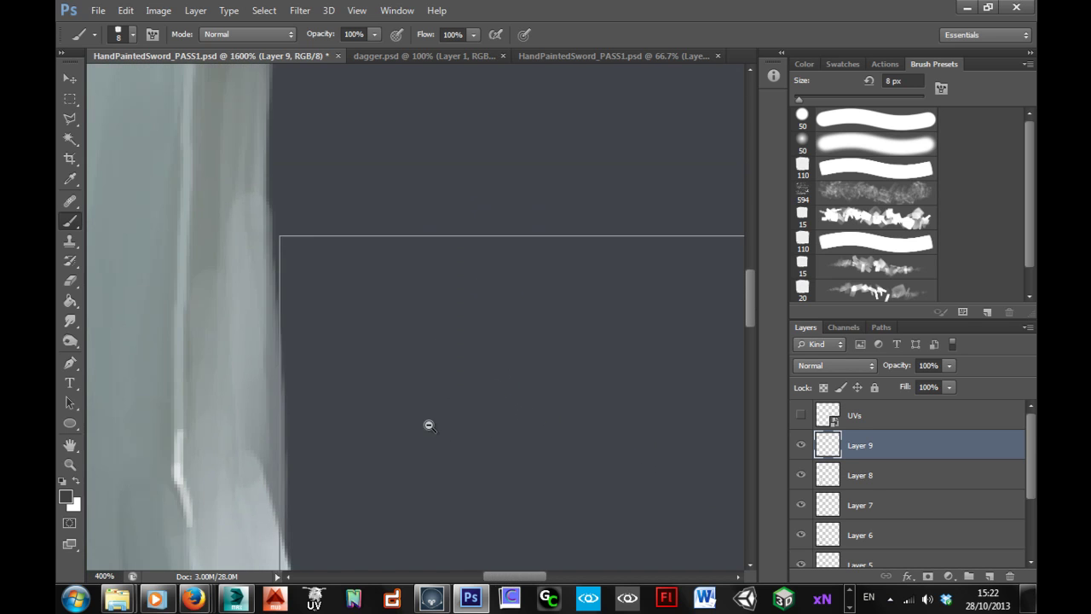
scroll(427, 422, down, 4)
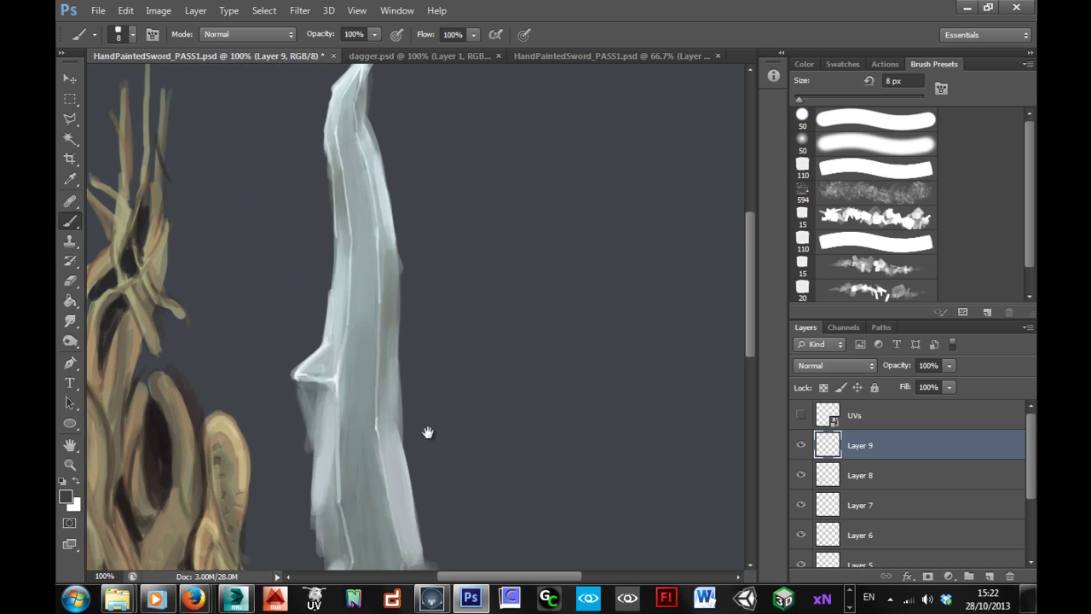
drag(428, 433, 465, 489)
ctrl+click(434, 383)
mouse_move(416, 285)
mouse_down()
mouse_move(427, 321)
mouse_move(473, 387)
mouse_up()
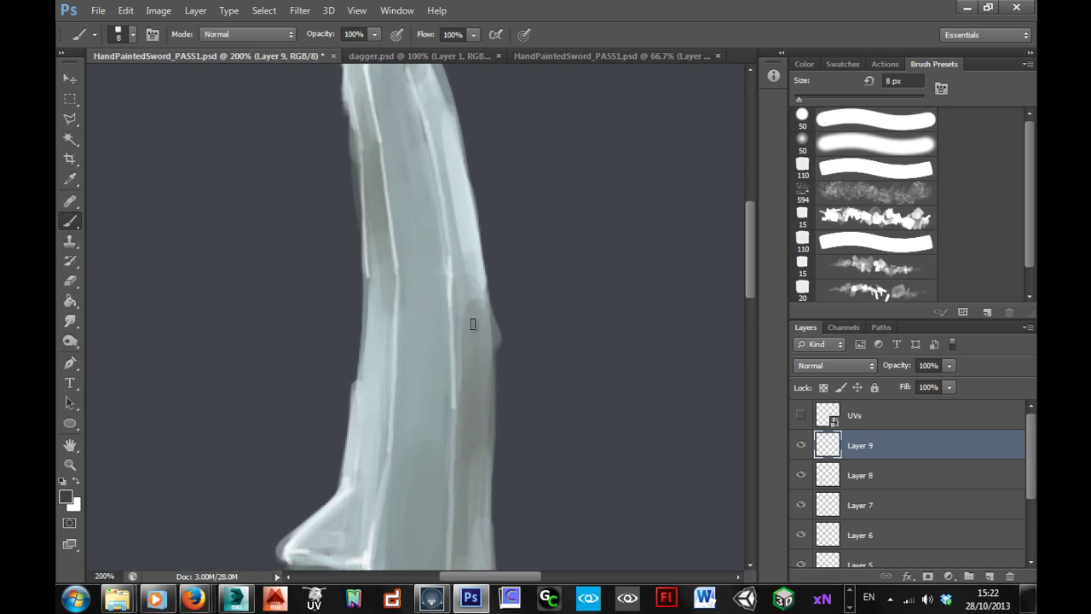
key(bracketleft)
key(bracketleft)
key(bracketleft)
drag(410, 327, 441, 316)
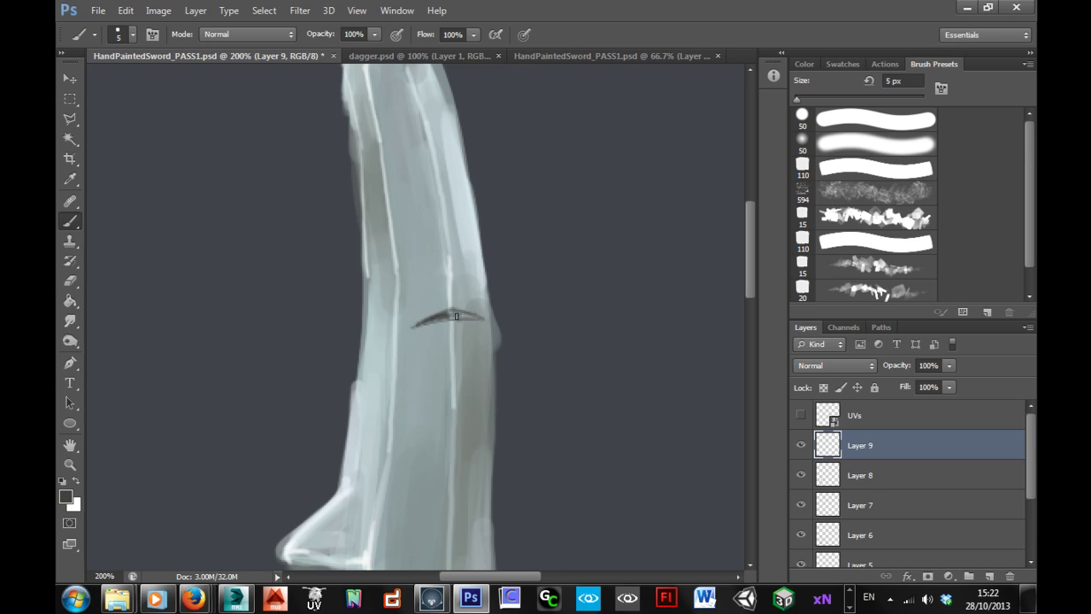
mouse_move(456, 317)
mouse_down()
mouse_move(475, 320)
mouse_move(419, 325)
mouse_up()
- Paint the lower half of the blade notch in pale grey and brighten it with pure white using a 3 px brush
mouse_move(444, 306)
mouse_down()
mouse_move(416, 329)
mouse_move(455, 334)
mouse_move(483, 321)
mouse_move(433, 326)
mouse_up()
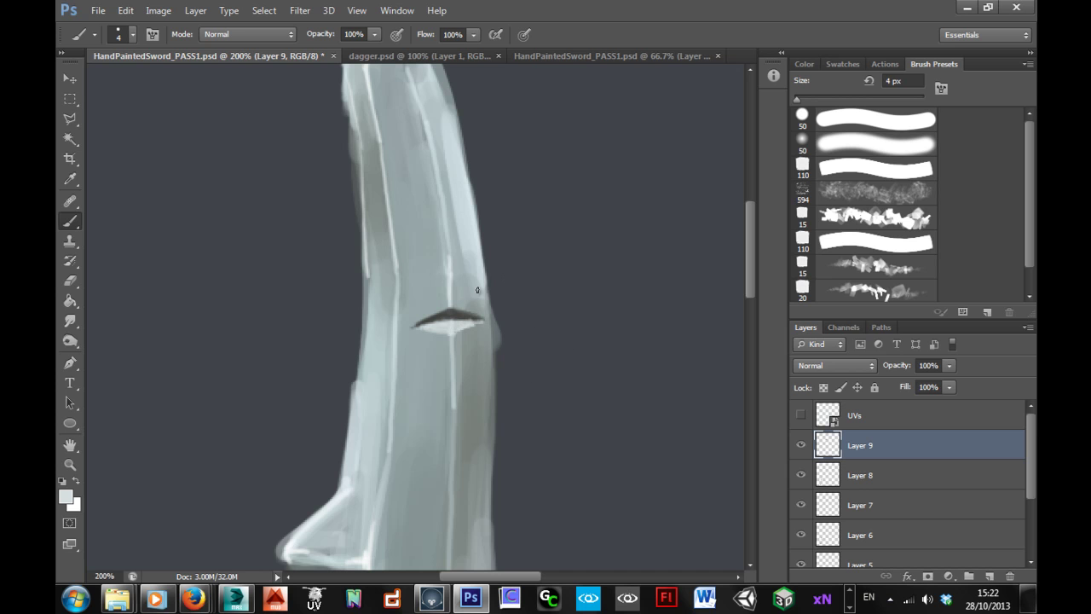
click(66, 496)
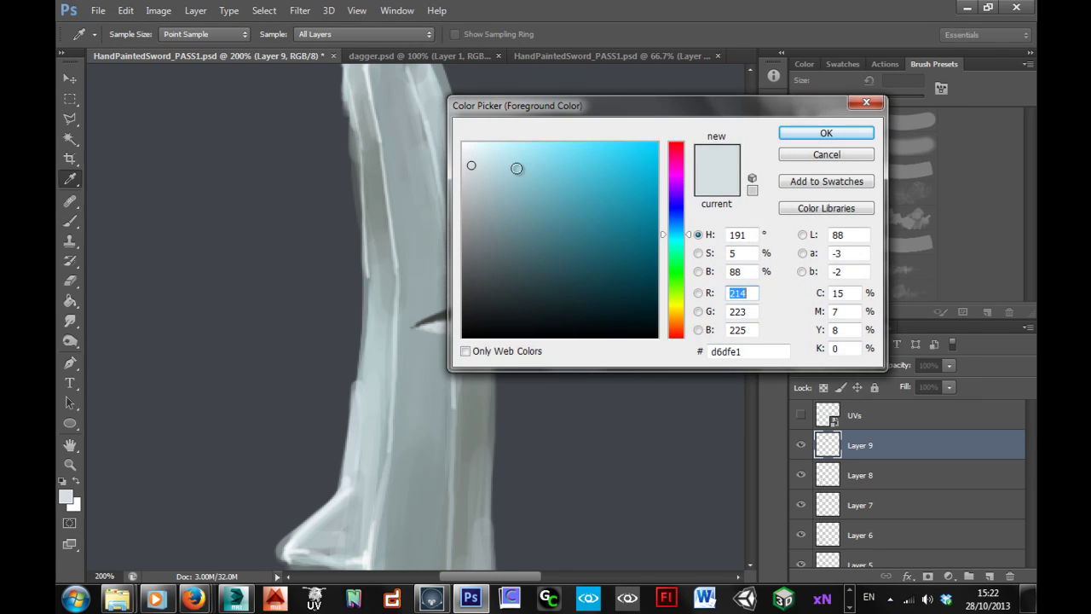
drag(517, 168, 460, 135)
click(825, 134)
key(b)
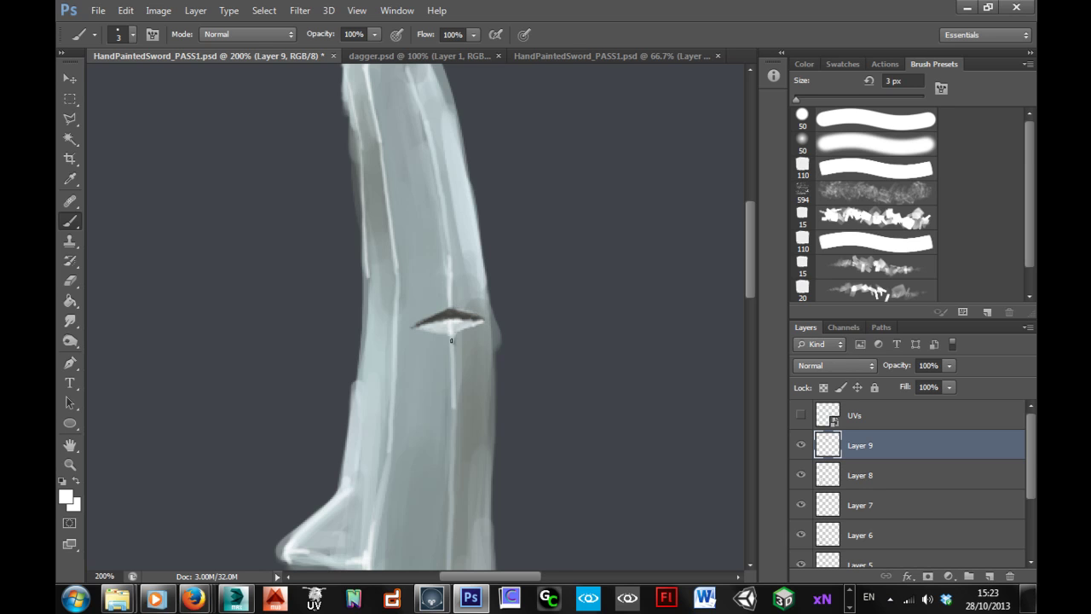
- Sample the notch's dark grey, darken it to near-black and deepen the notch's upper half with the 3 px brush
alt+click(466, 327)
click(67, 496)
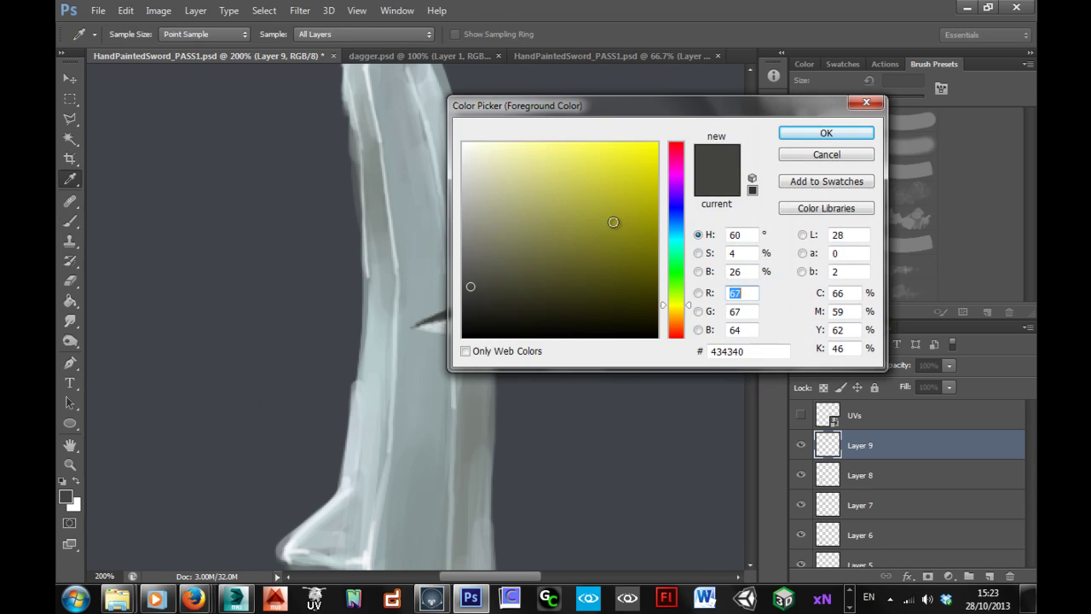
drag(482, 290, 492, 319)
click(806, 137)
key(b)
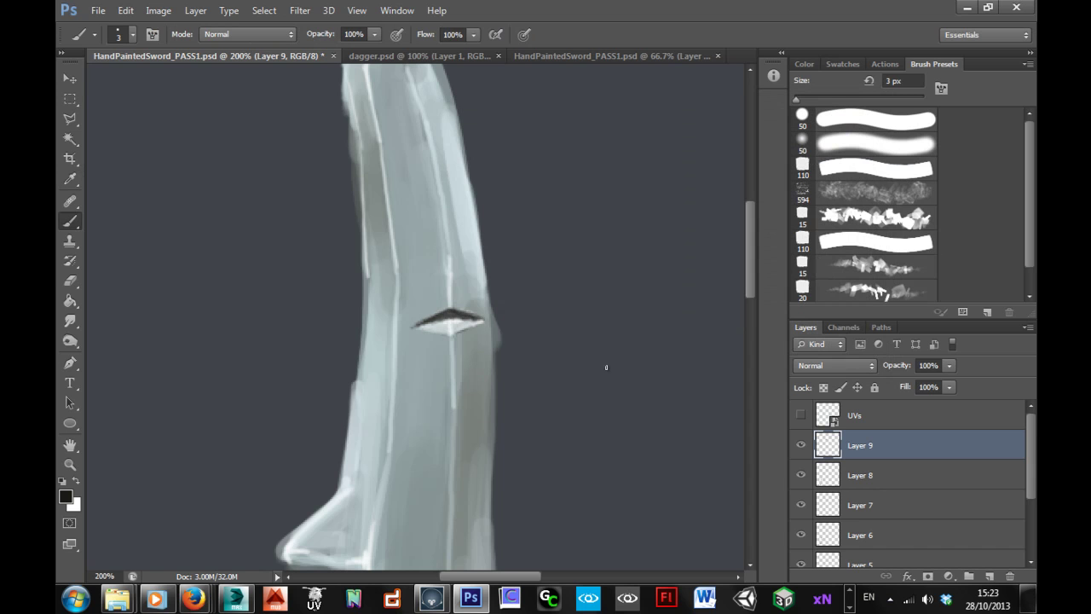
- Check the notch against the whole blade and add a new layer above Layer 9
scroll(564, 390, down, 2)
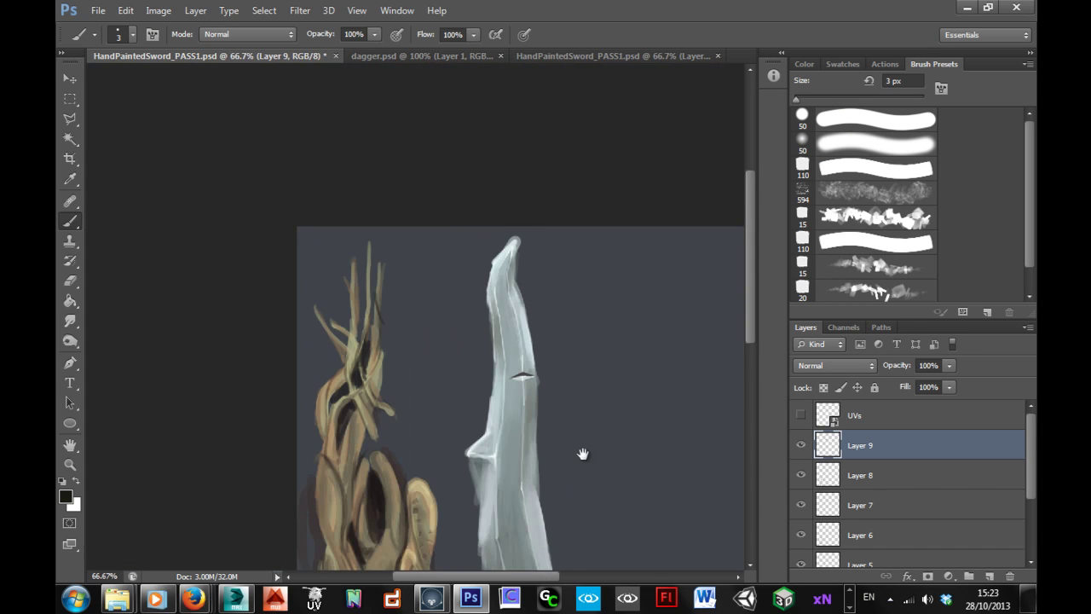
drag(582, 454, 494, 304)
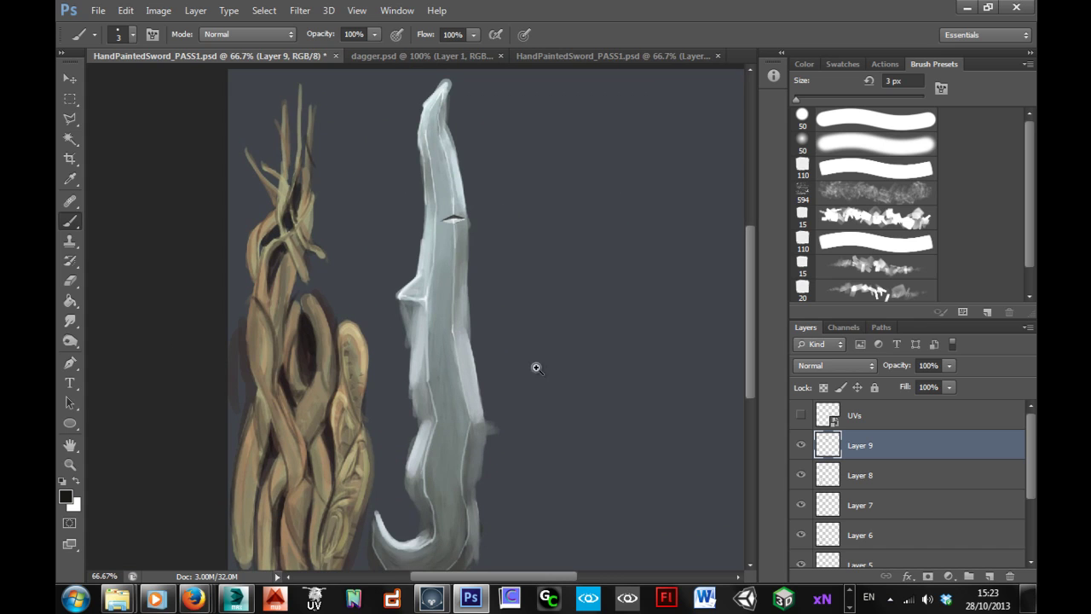
drag(530, 420, 536, 391)
scroll(521, 285, down, 1)
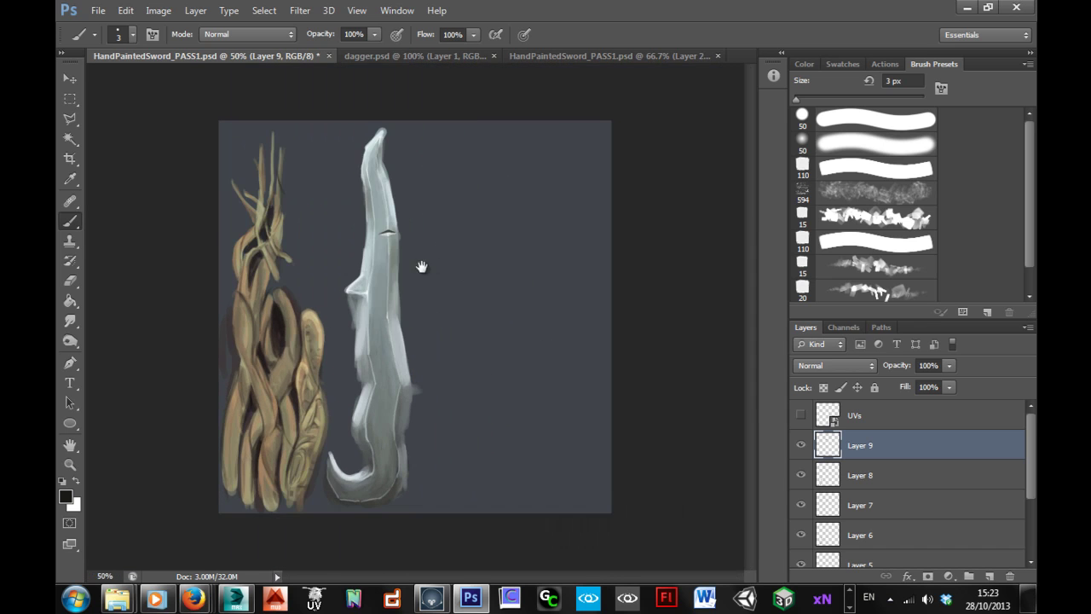
scroll(491, 418, up, 1)
scroll(482, 410, up, 1)
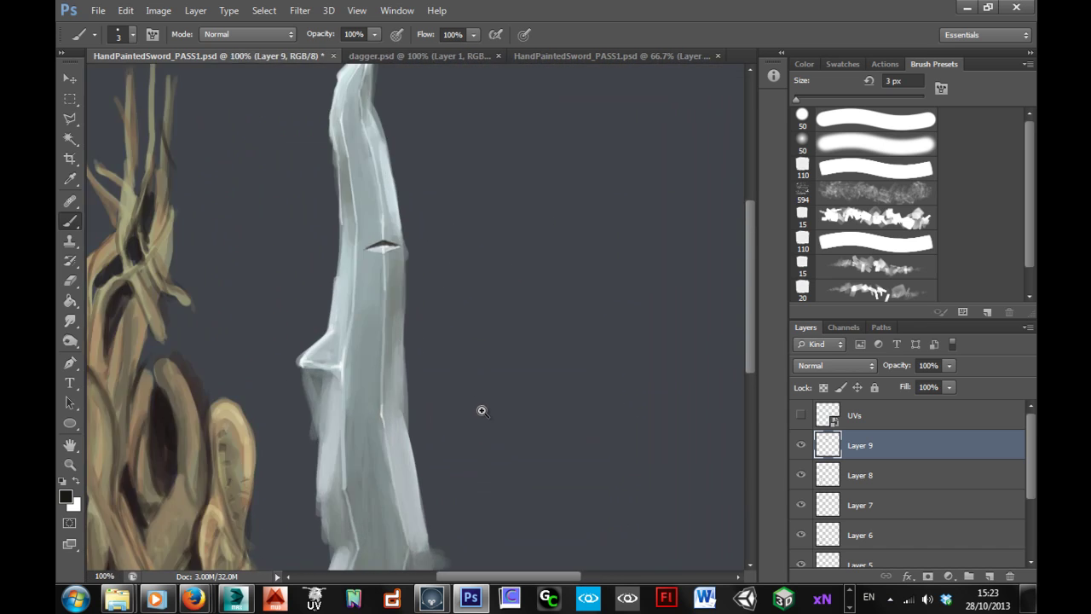
mouse_move(456, 429)
mouse_down()
mouse_move(487, 394)
mouse_move(469, 418)
mouse_up()
click(989, 576)
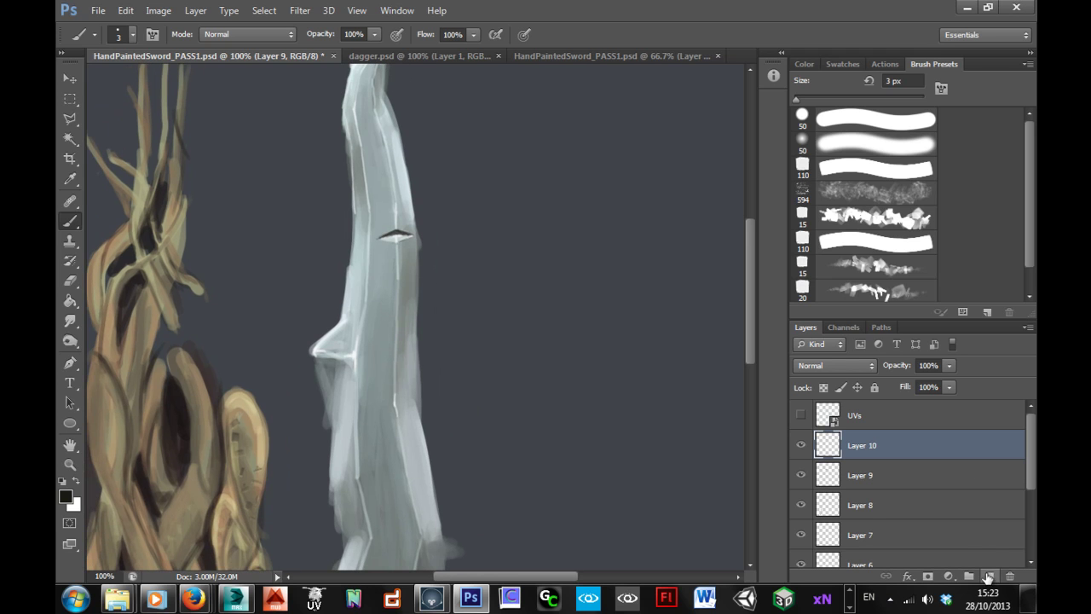
- Sample a grey from the blade and paint a small dark dent on its central face below the notch with a 9 px brush
ctrl+click(392, 338)
drag(395, 414, 413, 457)
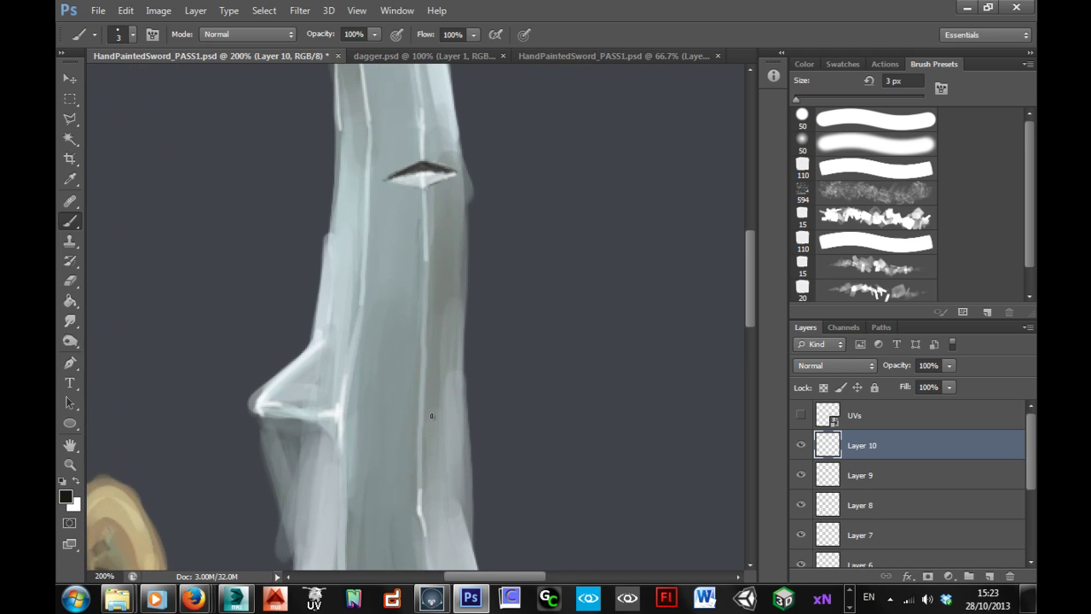
alt+click(432, 421)
key(bracketright)
key(bracketright)
key(bracketright)
key(bracketright)
key(bracketright)
key(bracketright)
key(bracketright)
key(bracketleft)
mouse_move(389, 275)
mouse_down()
mouse_move(378, 288)
mouse_move(394, 276)
mouse_move(384, 277)
mouse_move(393, 278)
mouse_move(381, 312)
mouse_move(386, 283)
mouse_move(397, 282)
mouse_up()
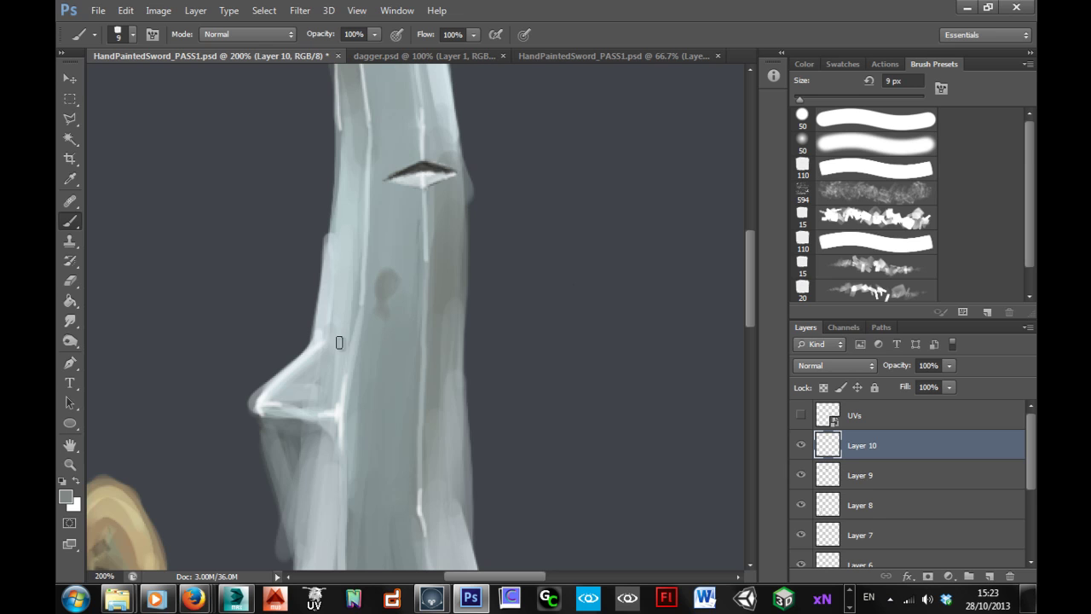
- Refine the small dent below the notch with a 4 px brush, using dark and light tones sampled from the blade
alt+click(427, 165)
key(bracketleft)
key(bracketleft)
key(bracketleft)
key(bracketleft)
alt+click(425, 238)
alt+click(434, 266)
- Set Layer 10's opacity to 55% and review the dent against the whole blade
drag(897, 366, 865, 365)
alt+click(510, 388)
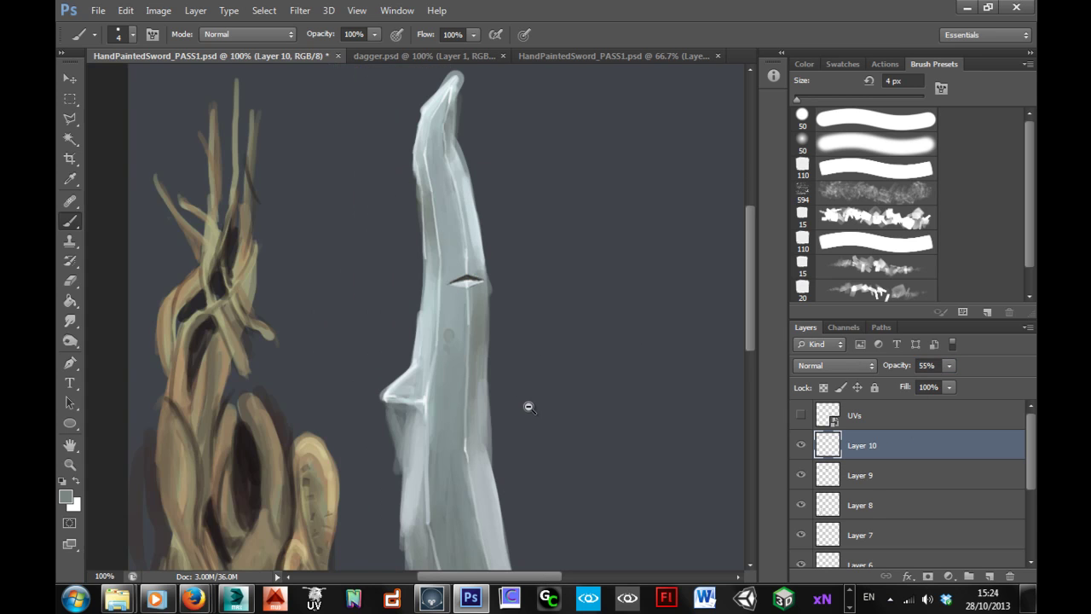
alt+click(534, 414)
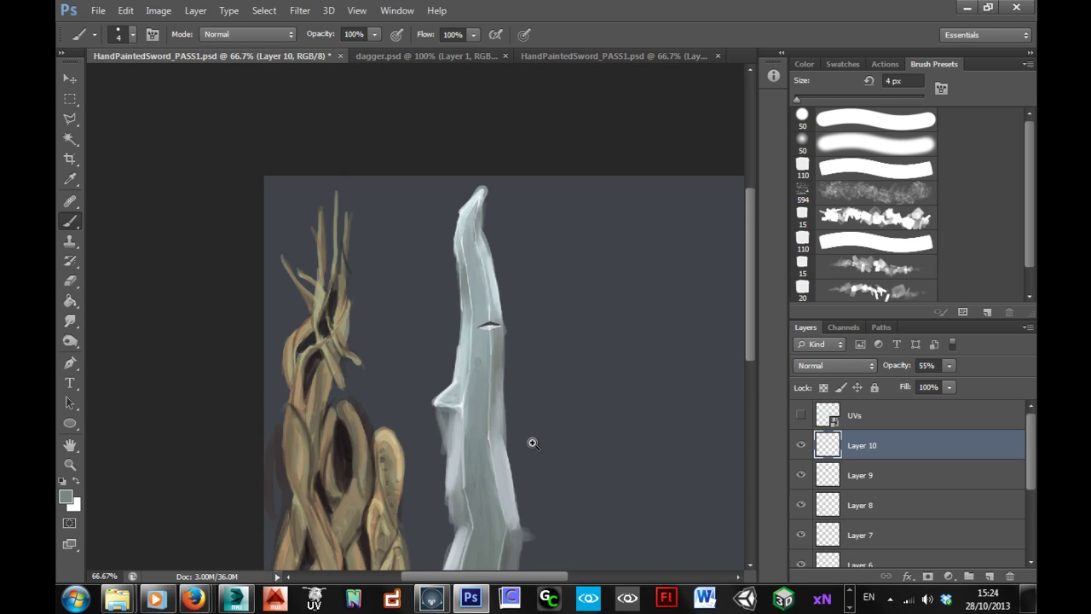
click(515, 417)
scroll(502, 307, down, 3)
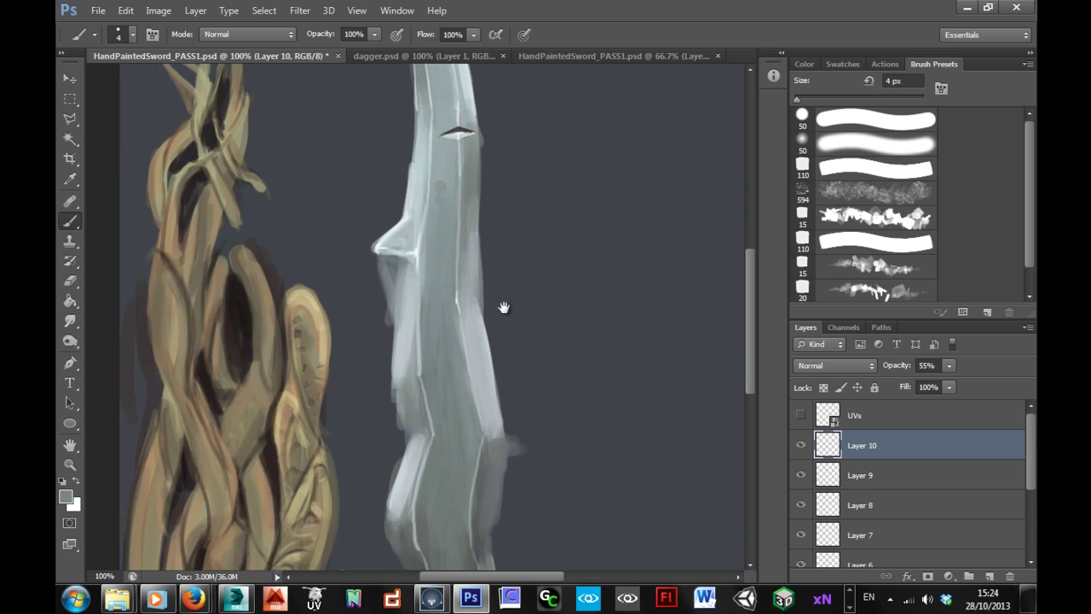
alt+click(529, 393)
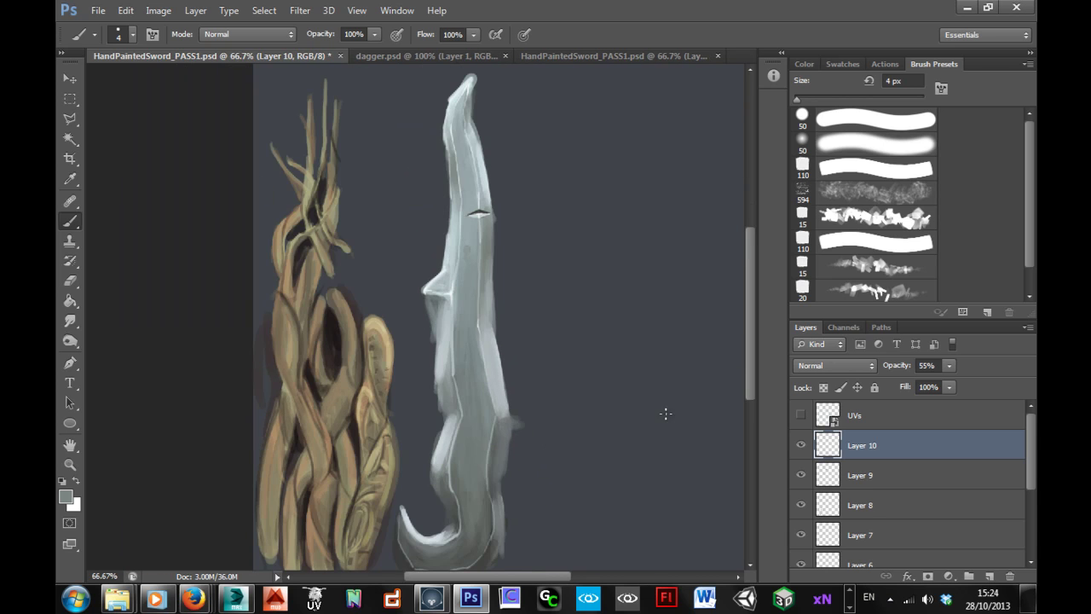